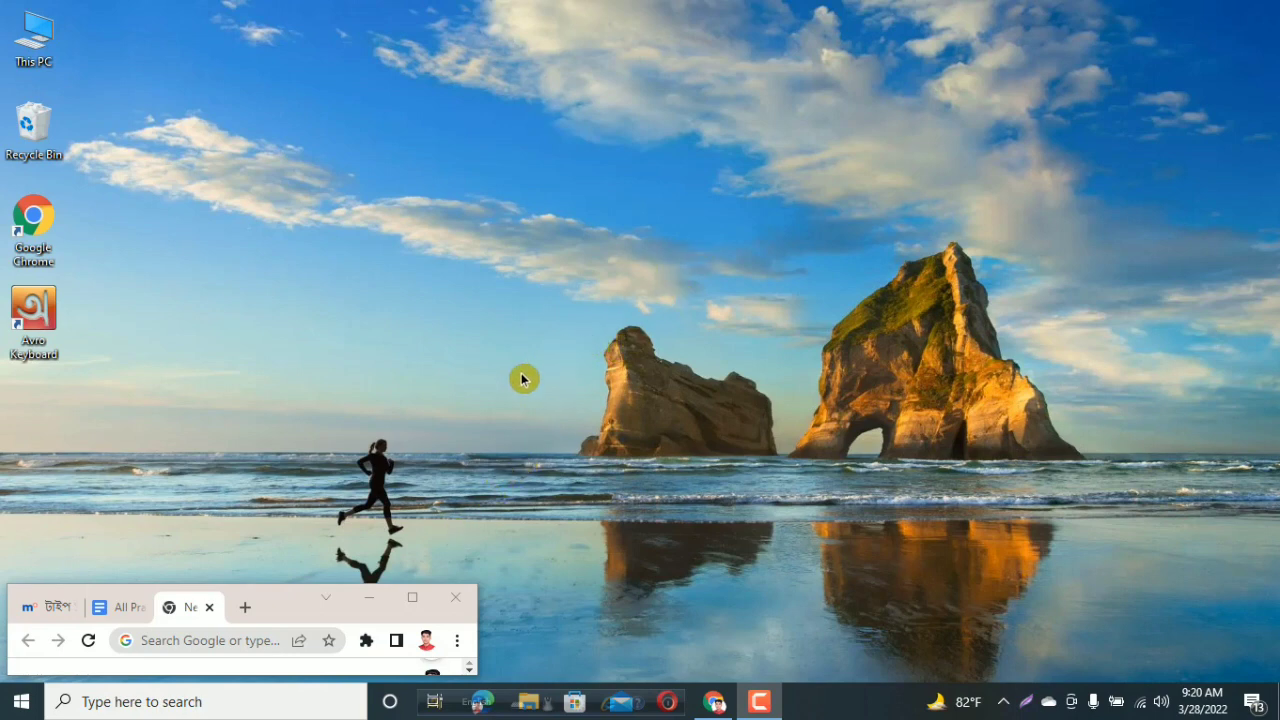
Maximize the browser window and go to blogger.com.
{"action": "left_click", "coordinate": [412, 598]}
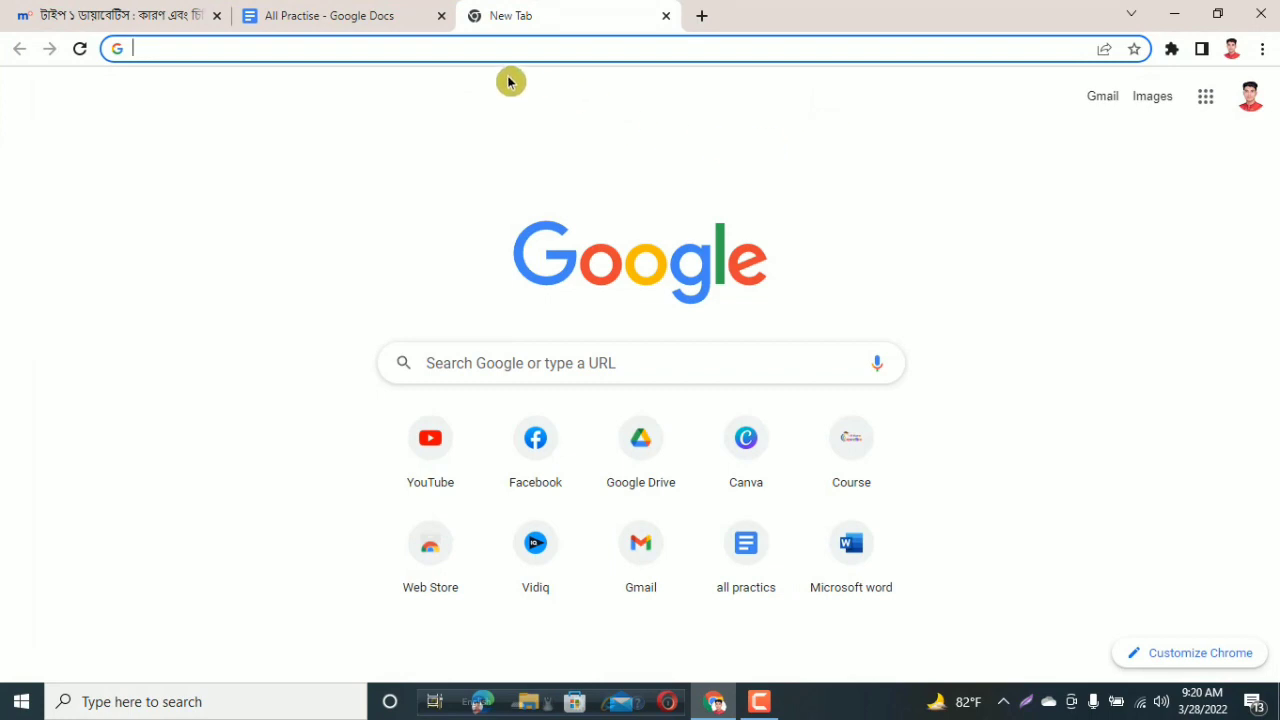
{"action": "left_click", "coordinate": [368, 48]}
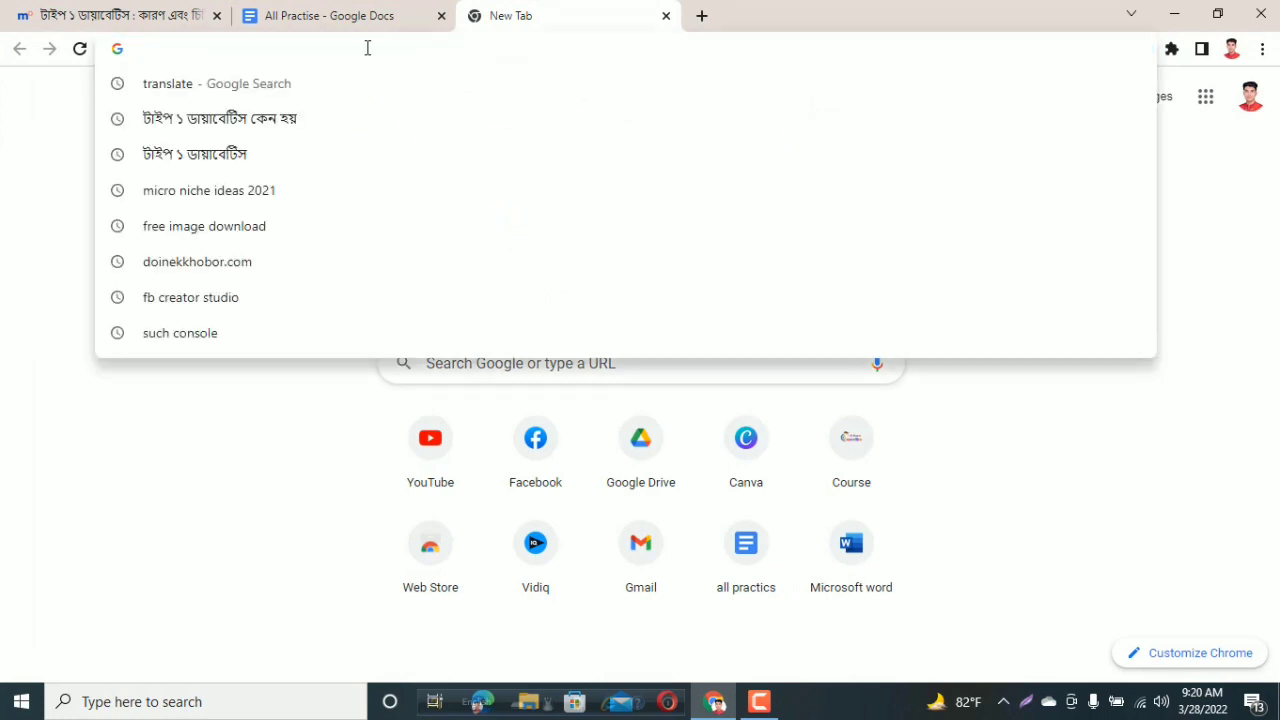
{"action": "type", "text": "blogger.com"}
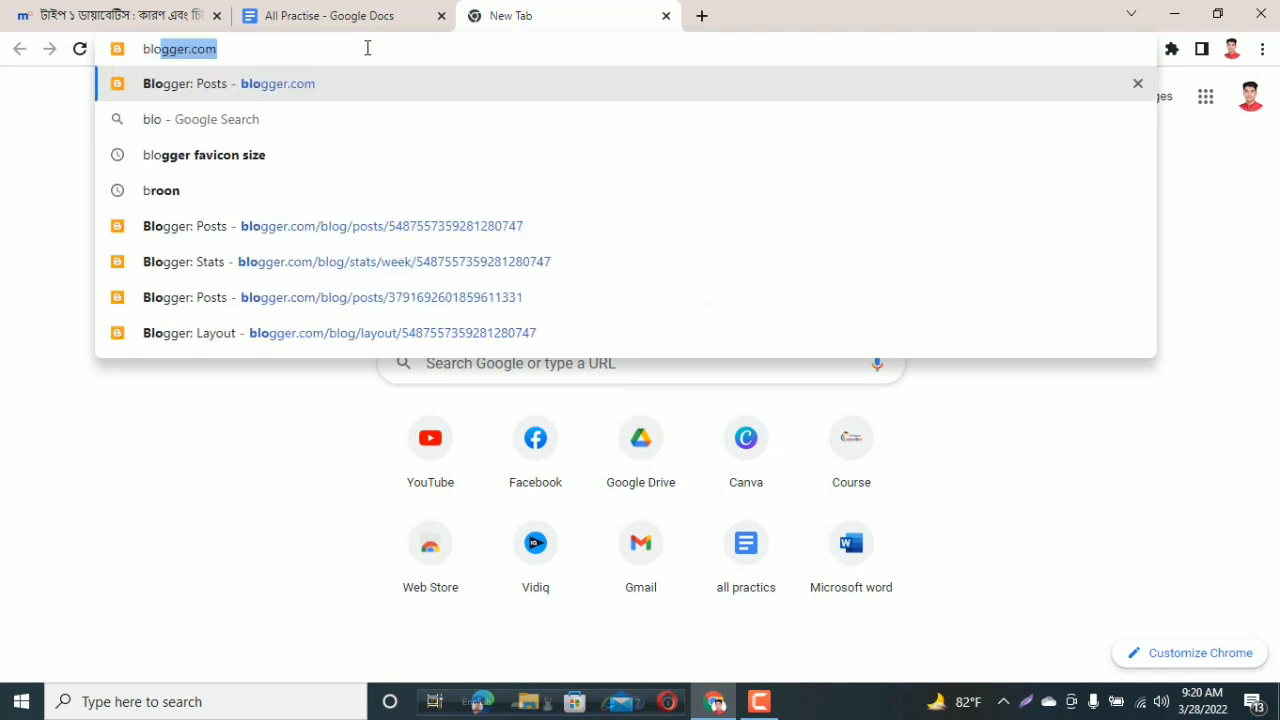
{"action": "left_click", "coordinate": [398, 86]}
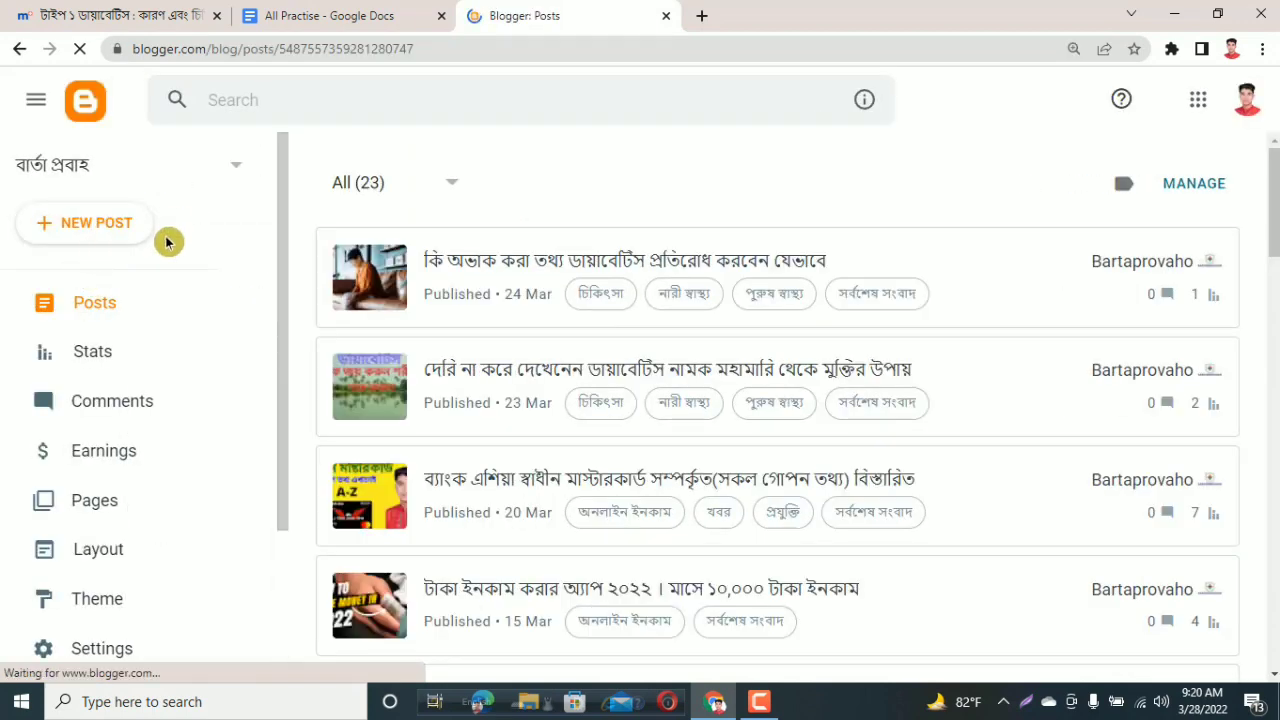
Open the live site of the বার্তা প্রবাহ blog from its Blogger dashboard.
{"action": "scroll", "coordinate": [534, 342], "scroll_direction": "down", "scroll_amount": 4}
{"action": "scroll", "coordinate": [535, 345], "scroll_direction": "up", "scroll_amount": 4}
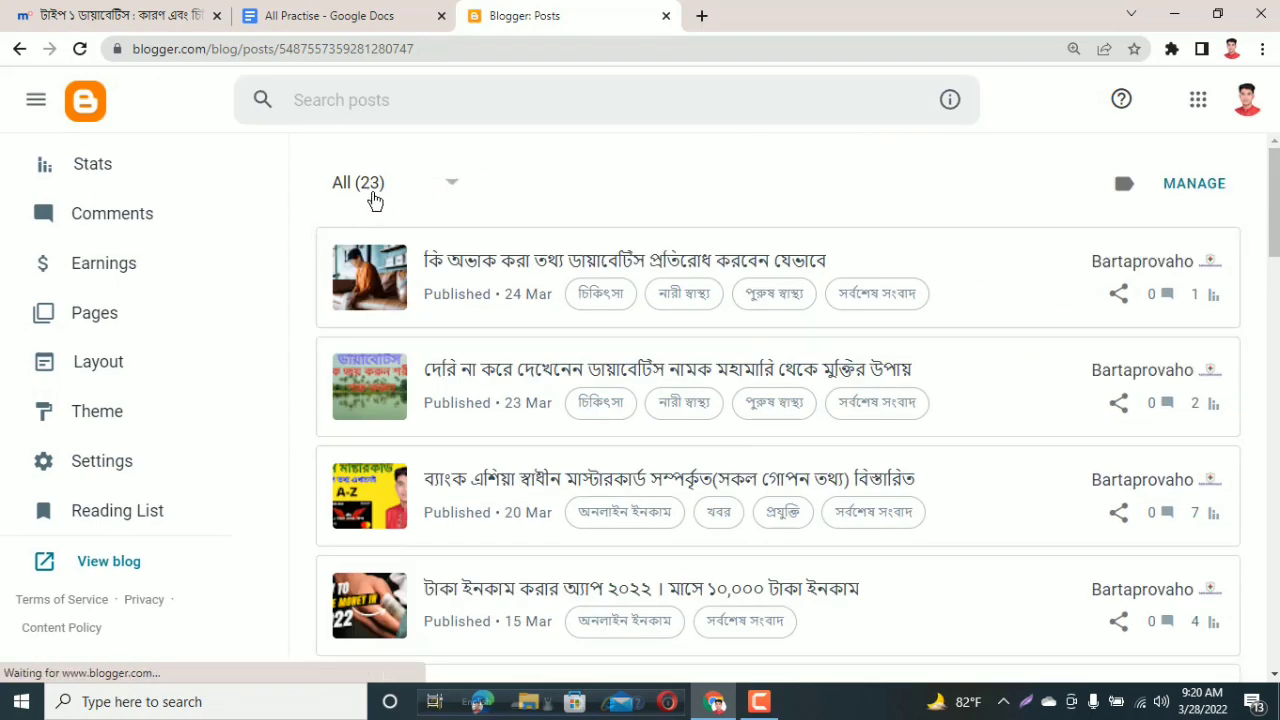
{"action": "scroll", "coordinate": [130, 445], "scroll_direction": "down", "scroll_amount": 1}
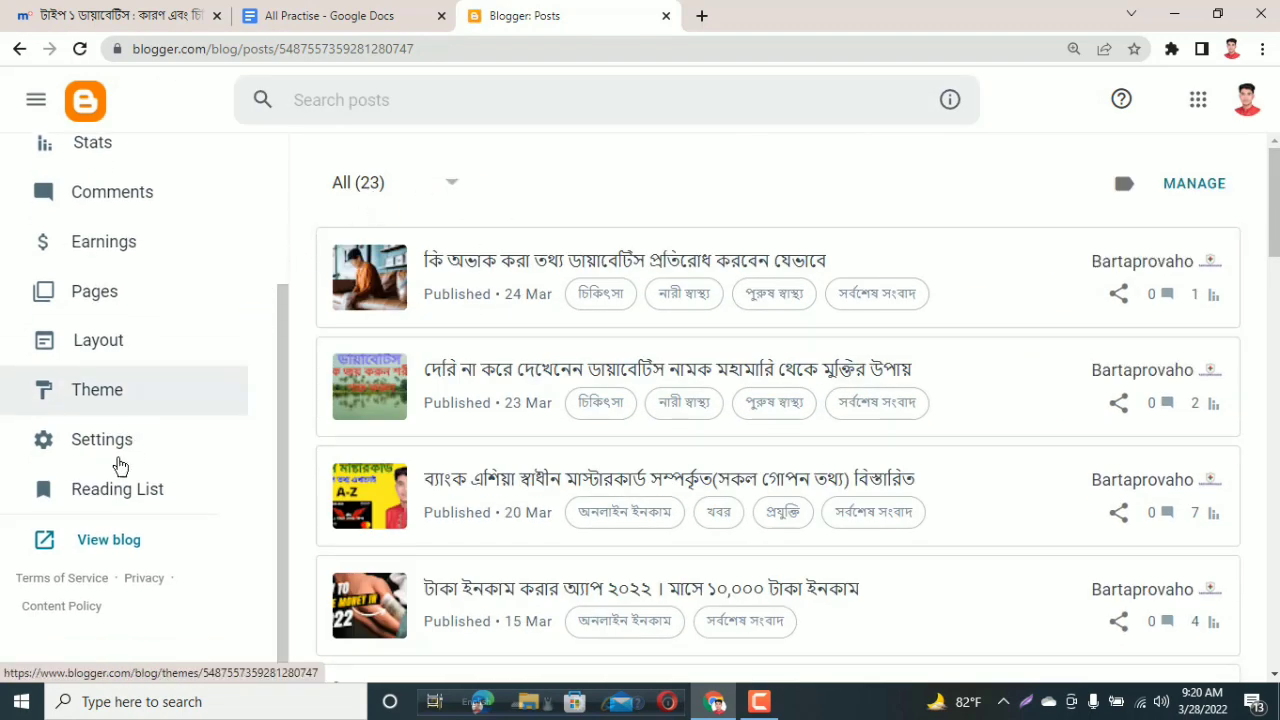
{"action": "left_click", "coordinate": [95, 548]}
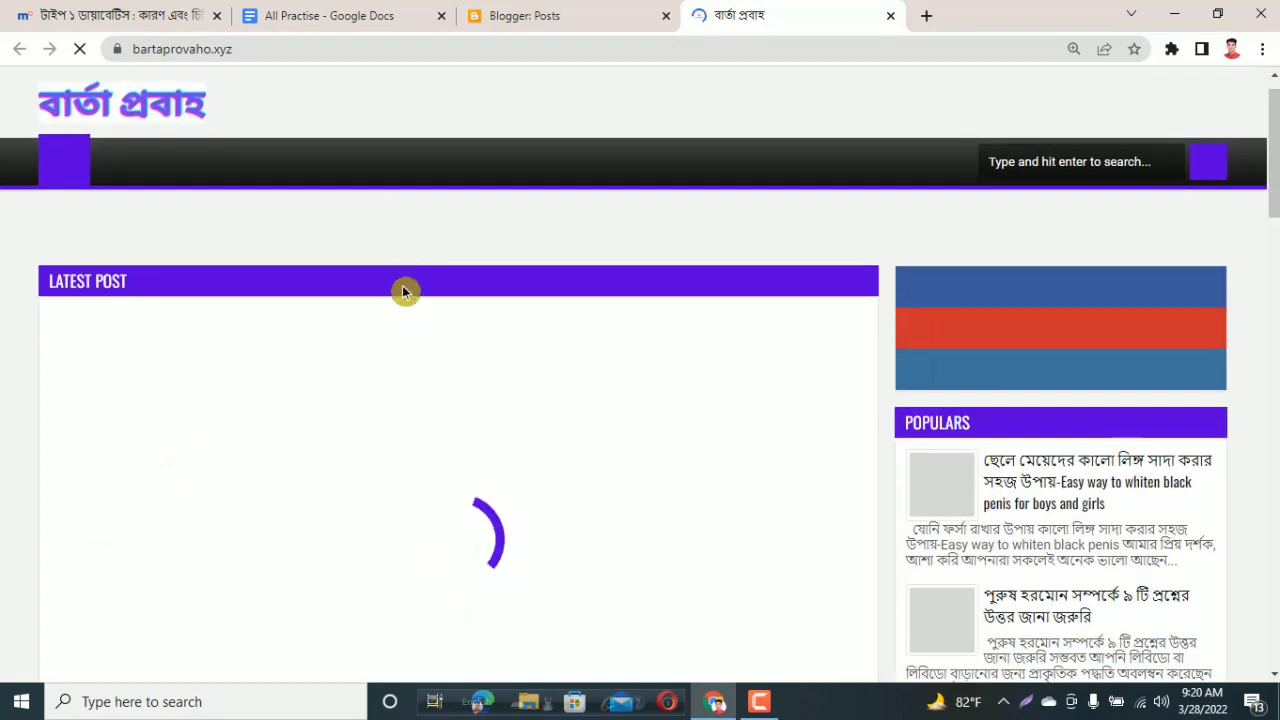
Look through the blog's home page, from the header and category links down past the latest posts section.
{"action": "scroll", "coordinate": [408, 324], "scroll_direction": "down", "scroll_amount": 4}
{"action": "scroll", "coordinate": [413, 324], "scroll_direction": "up", "scroll_amount": 4}
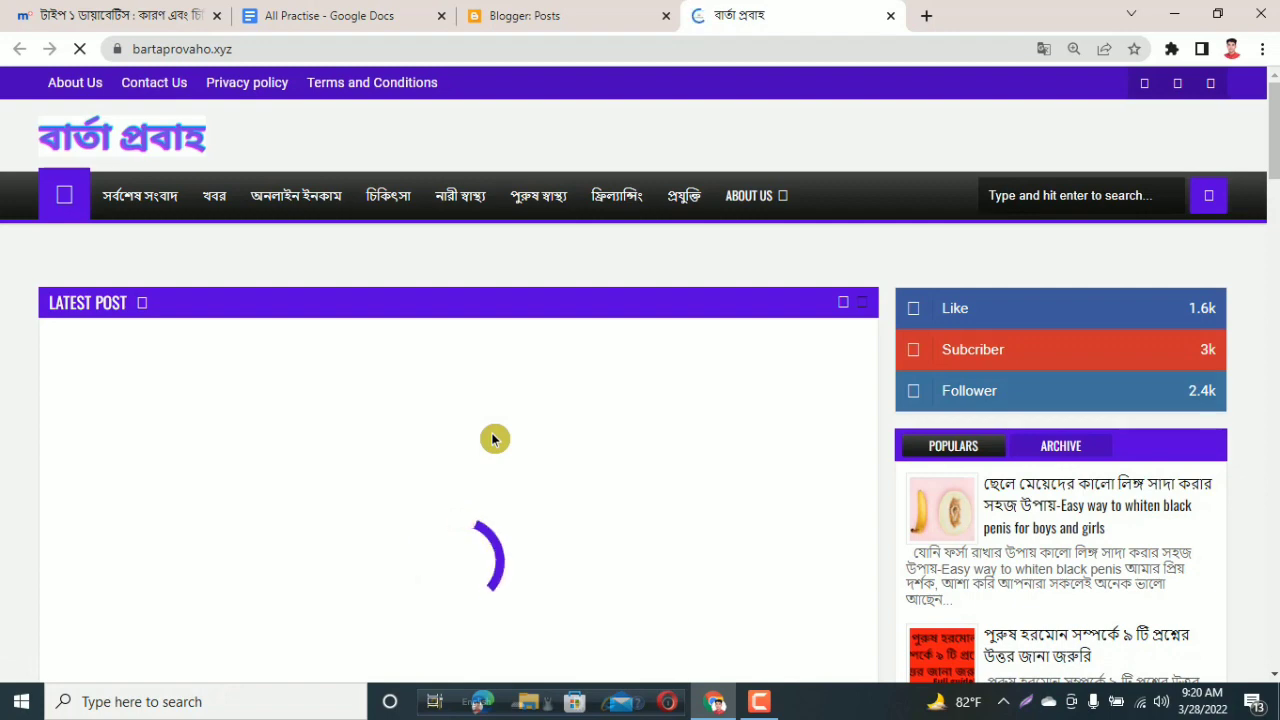
{"action": "scroll", "coordinate": [471, 346], "scroll_direction": "down", "scroll_amount": 2}
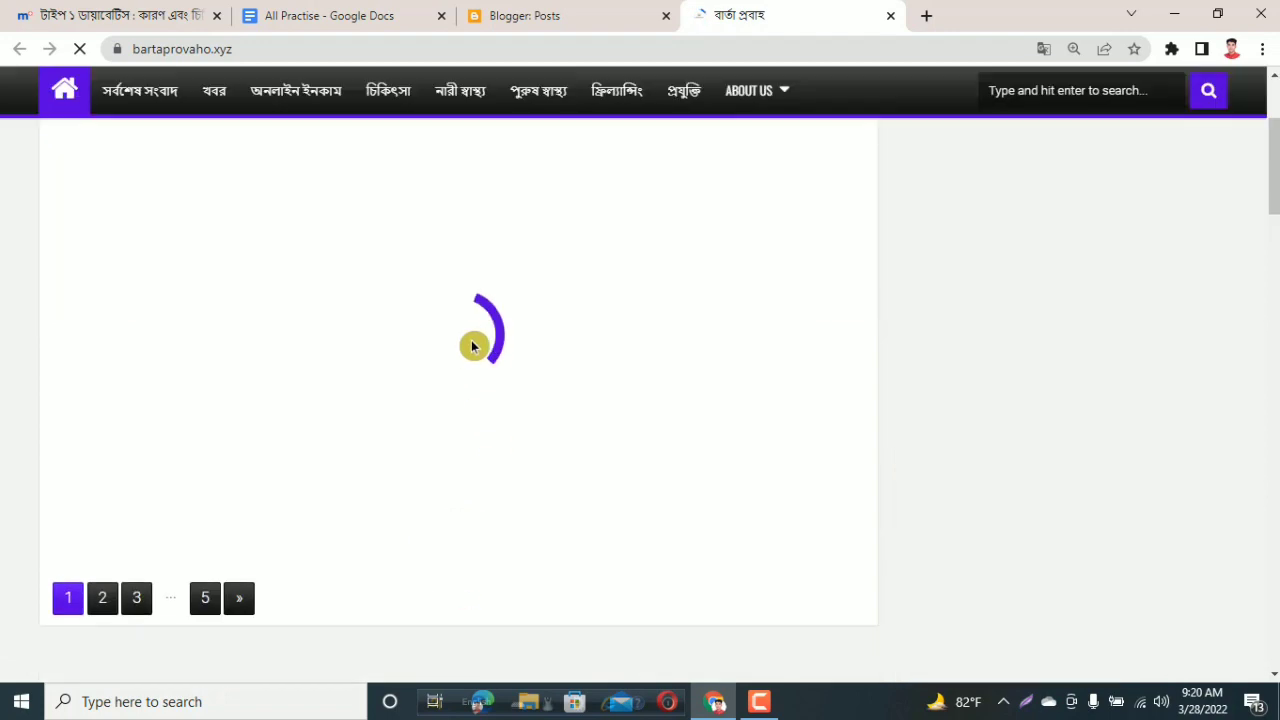
{"action": "scroll", "coordinate": [417, 203], "scroll_direction": "up", "scroll_amount": 2}
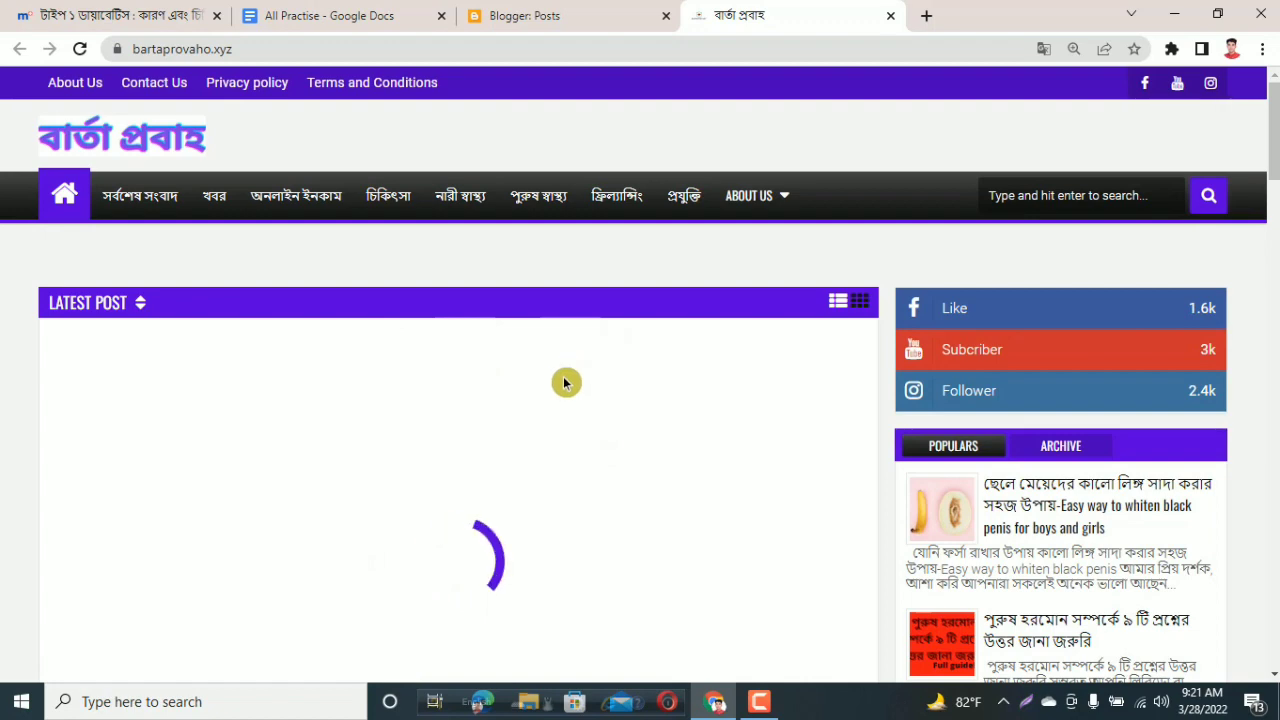
{"action": "scroll", "coordinate": [566, 380], "scroll_direction": "down", "scroll_amount": 2}
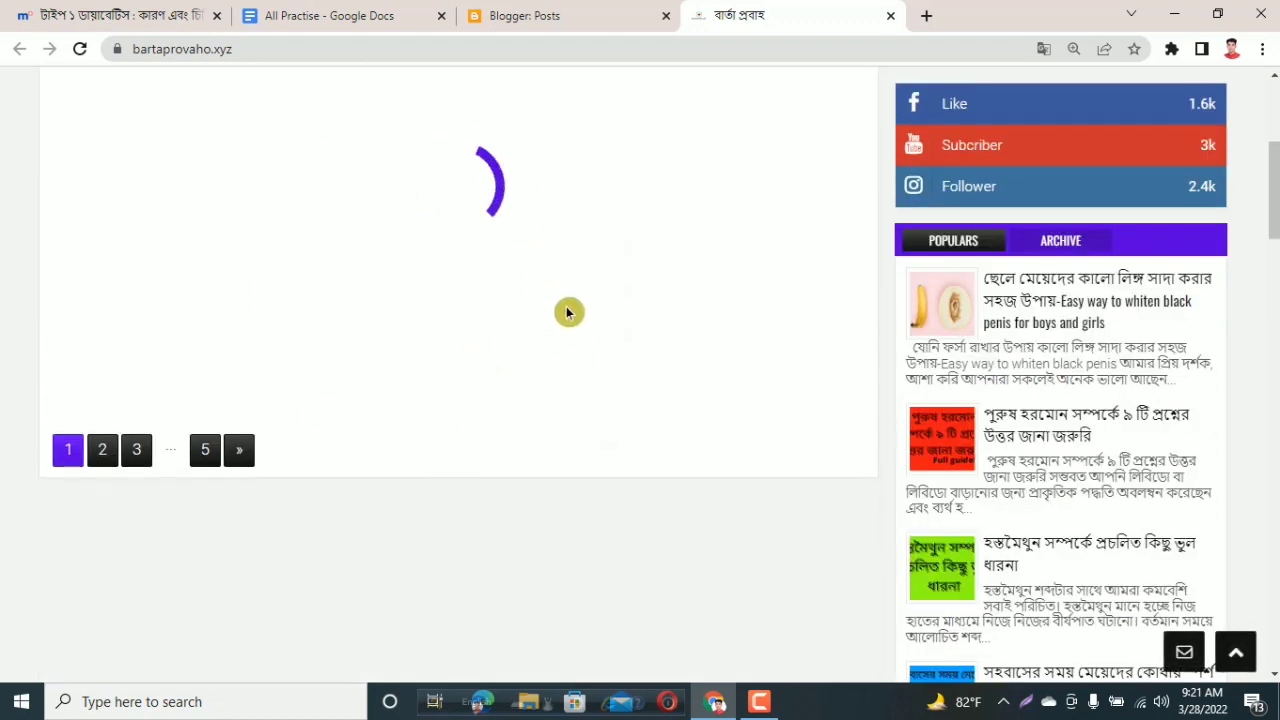
{"action": "scroll", "coordinate": [602, 293], "scroll_direction": "down", "scroll_amount": 1}
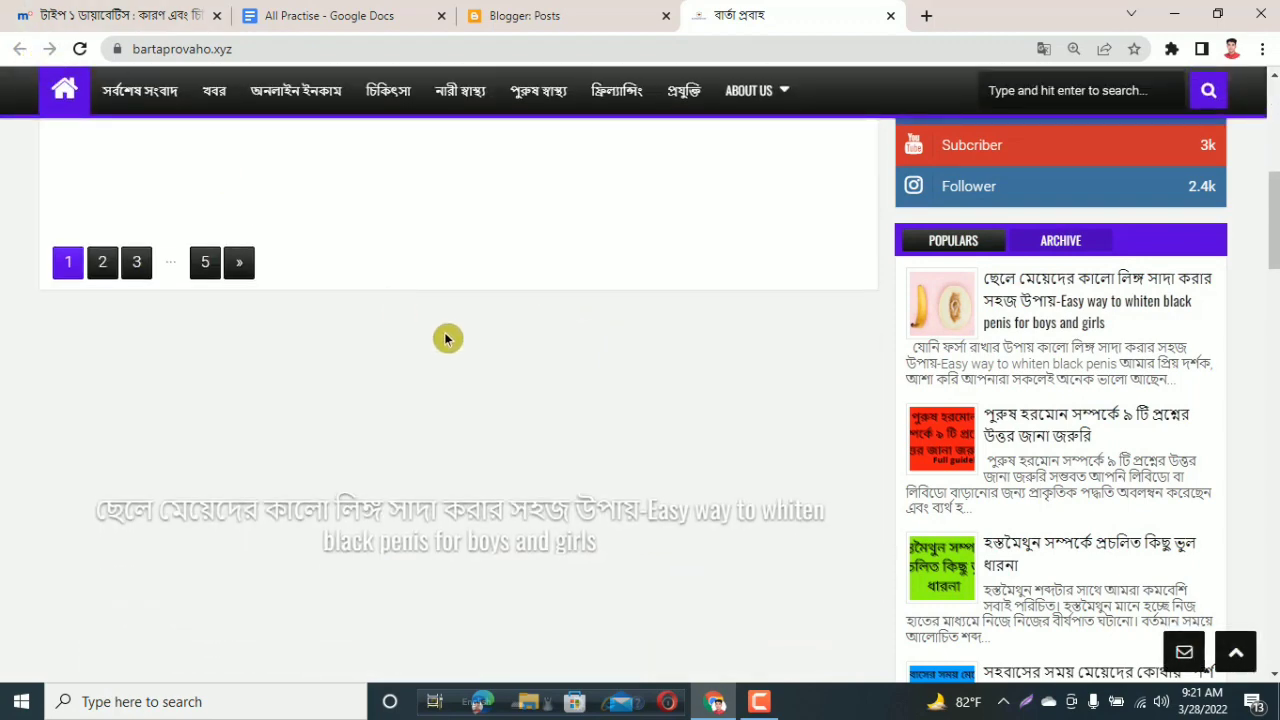
{"action": "scroll", "coordinate": [518, 410], "scroll_direction": "up", "scroll_amount": 2}
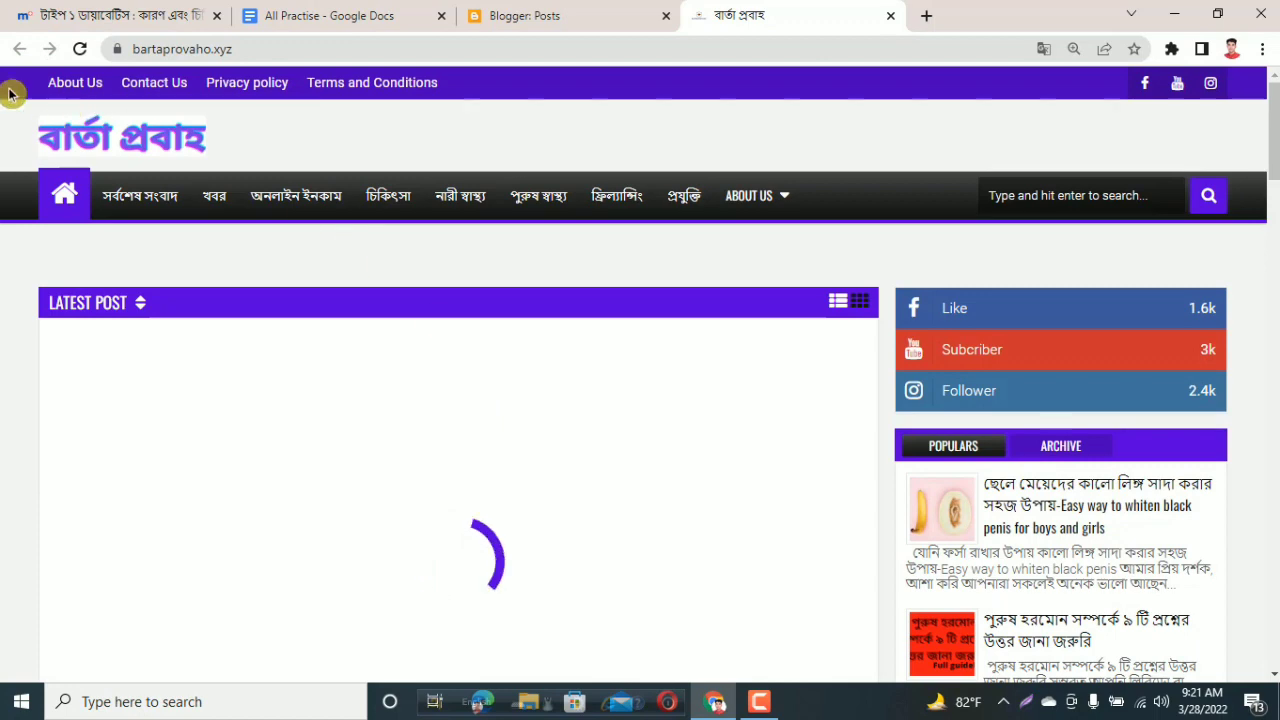
Return to the Blogger post list, browse the published posts and open the 24 March diabetes prevention post for editing.
{"action": "left_click", "coordinate": [514, 12]}
{"action": "mouse_move", "coordinate": [331, 346]}
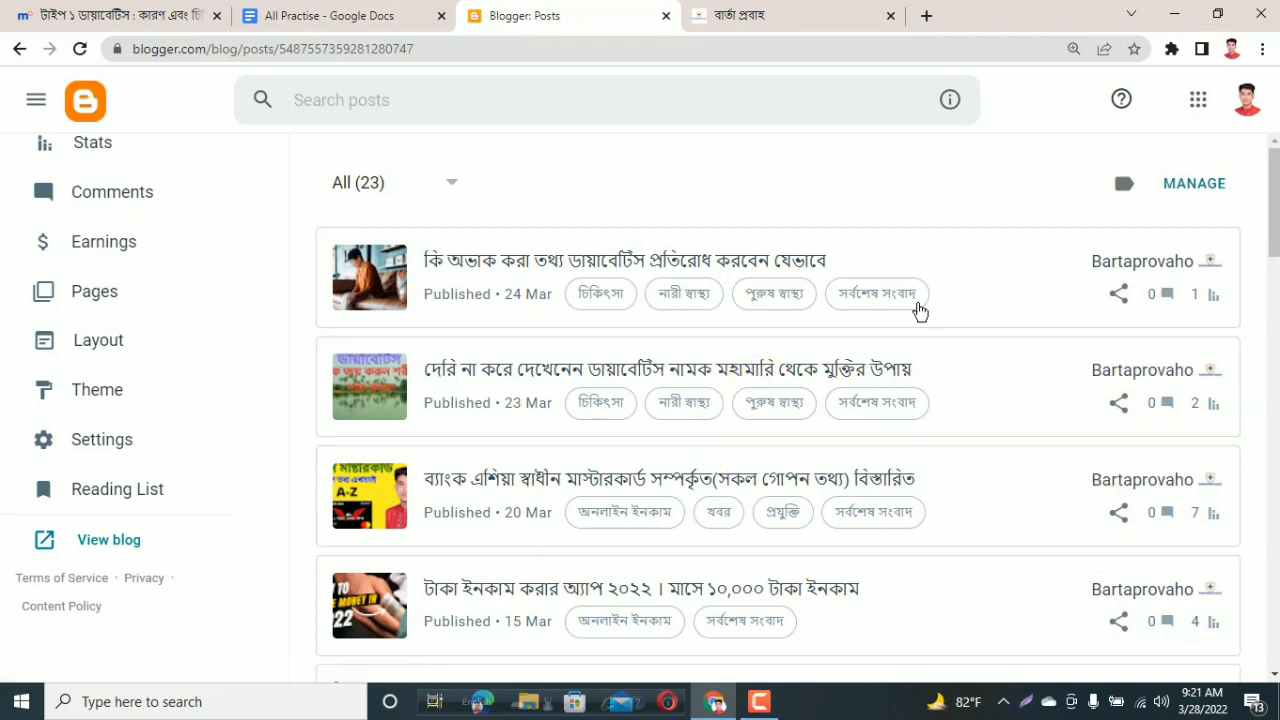
{"action": "scroll", "coordinate": [686, 326], "scroll_direction": "down", "scroll_amount": 2}
{"action": "scroll", "coordinate": [686, 326], "scroll_direction": "down", "scroll_amount": 3}
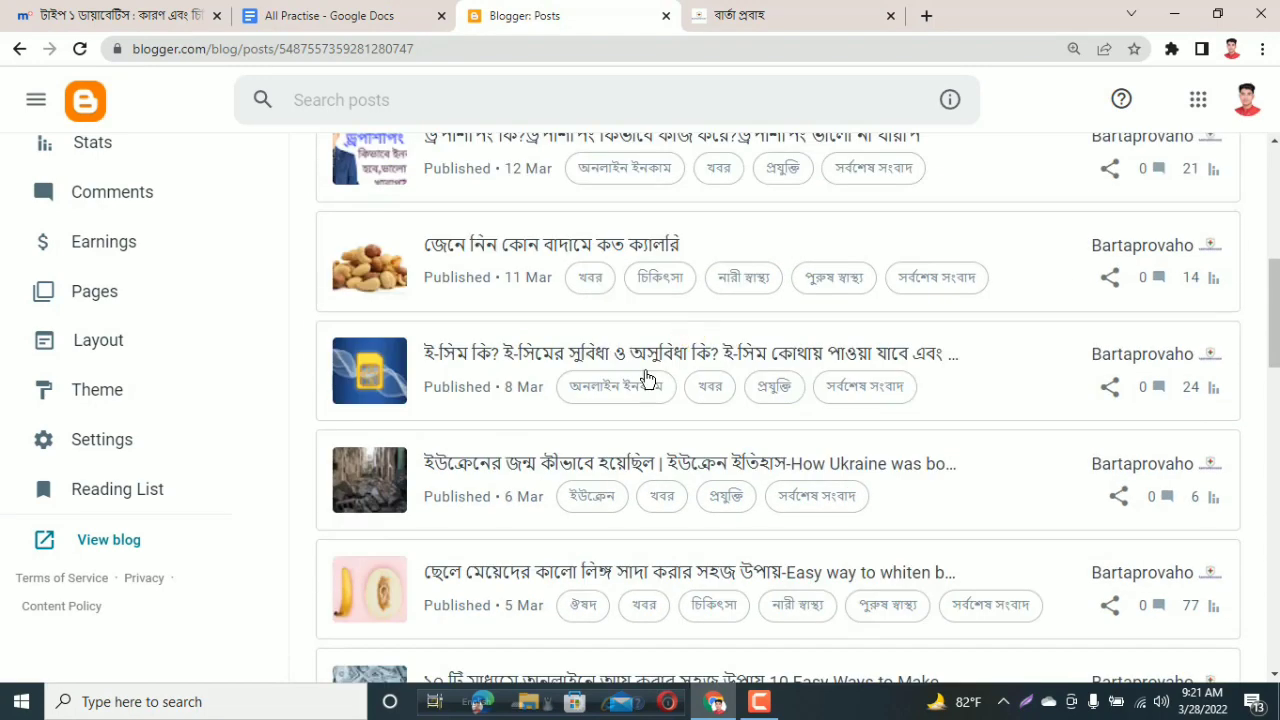
{"action": "scroll", "coordinate": [566, 443], "scroll_direction": "up", "scroll_amount": 5}
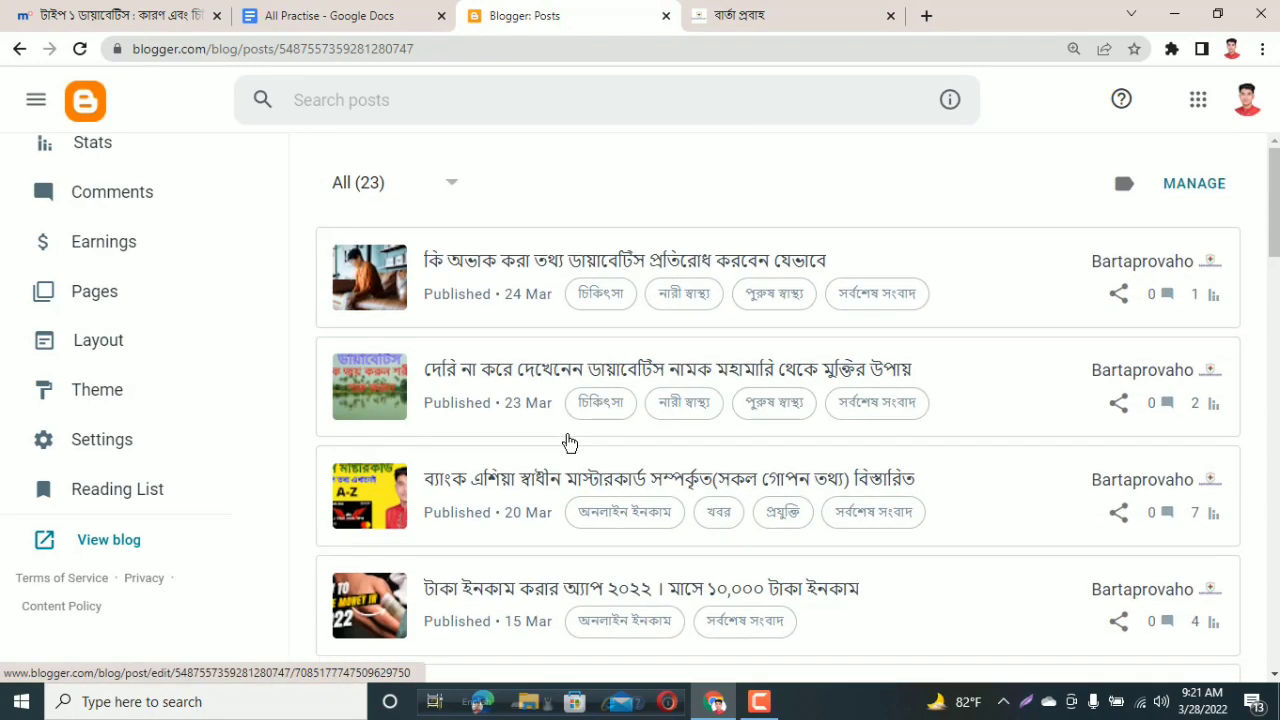
{"action": "scroll", "coordinate": [270, 397], "scroll_direction": "up", "scroll_amount": 2}
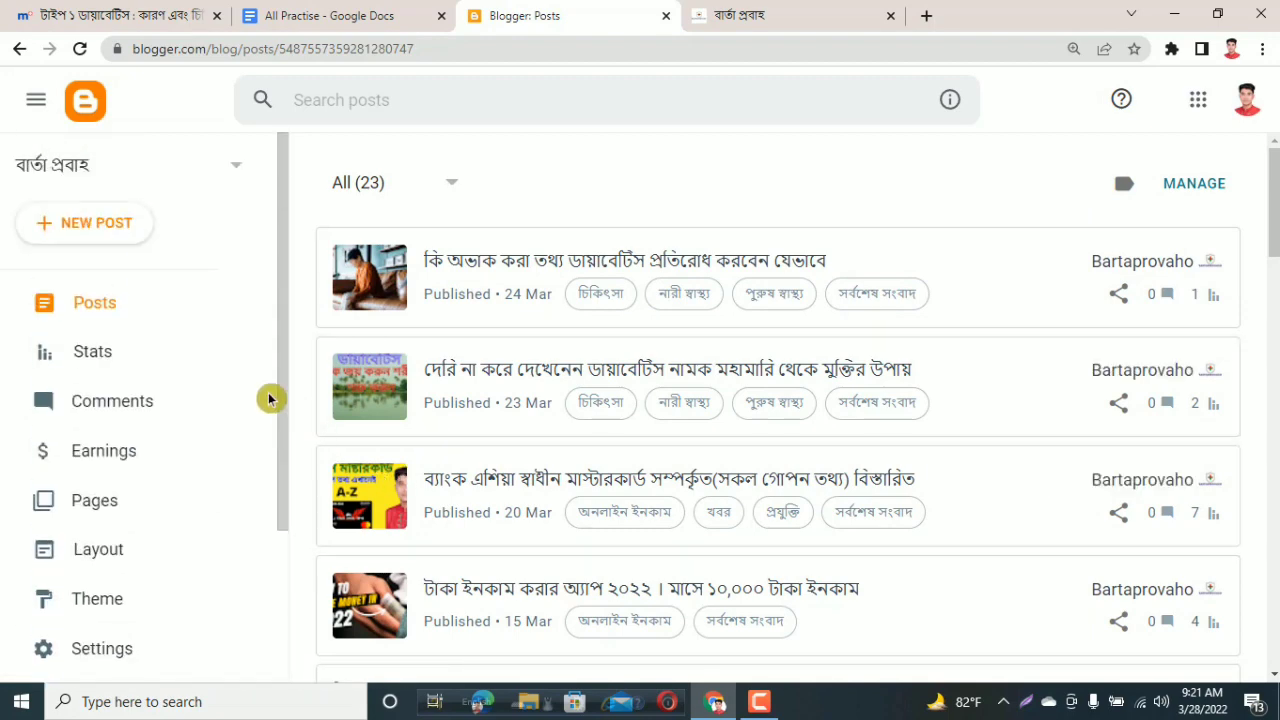
{"action": "left_click", "coordinate": [976, 267]}
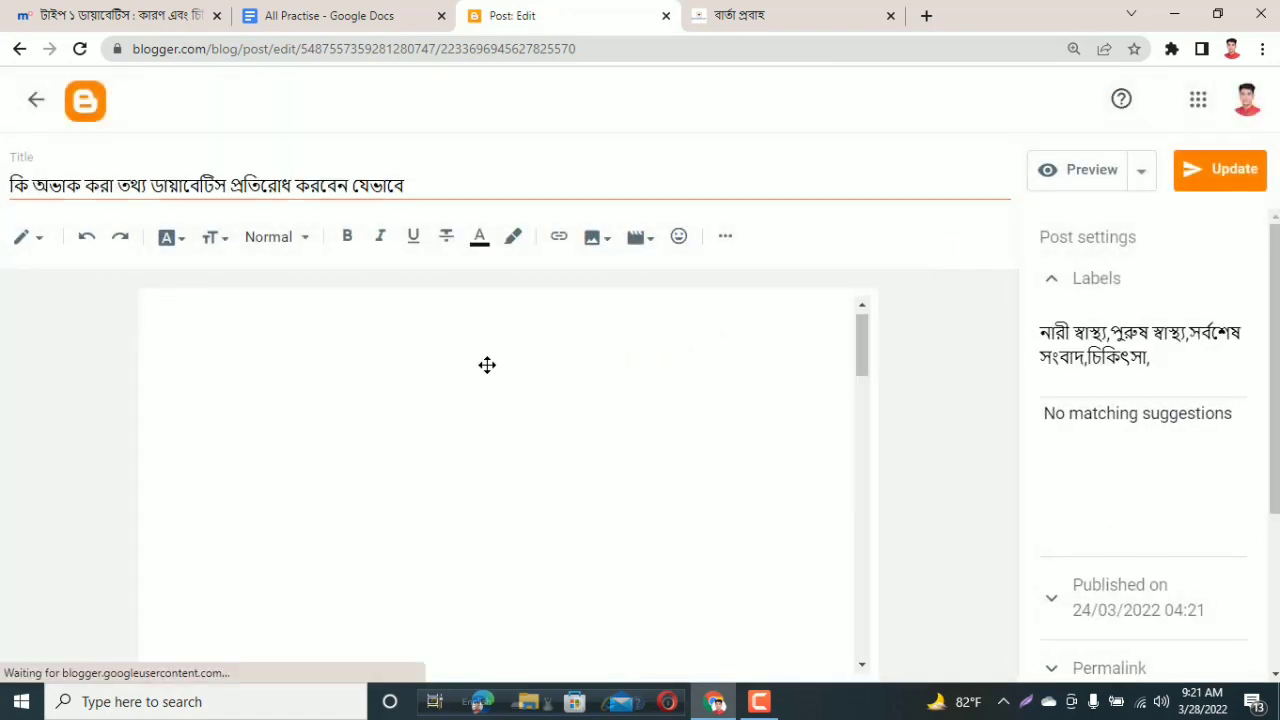
Examine the whole body of the diabetes post, including its images, text sections and the related-post links at the end.
{"action": "scroll", "coordinate": [489, 365], "scroll_direction": "down", "scroll_amount": 15}
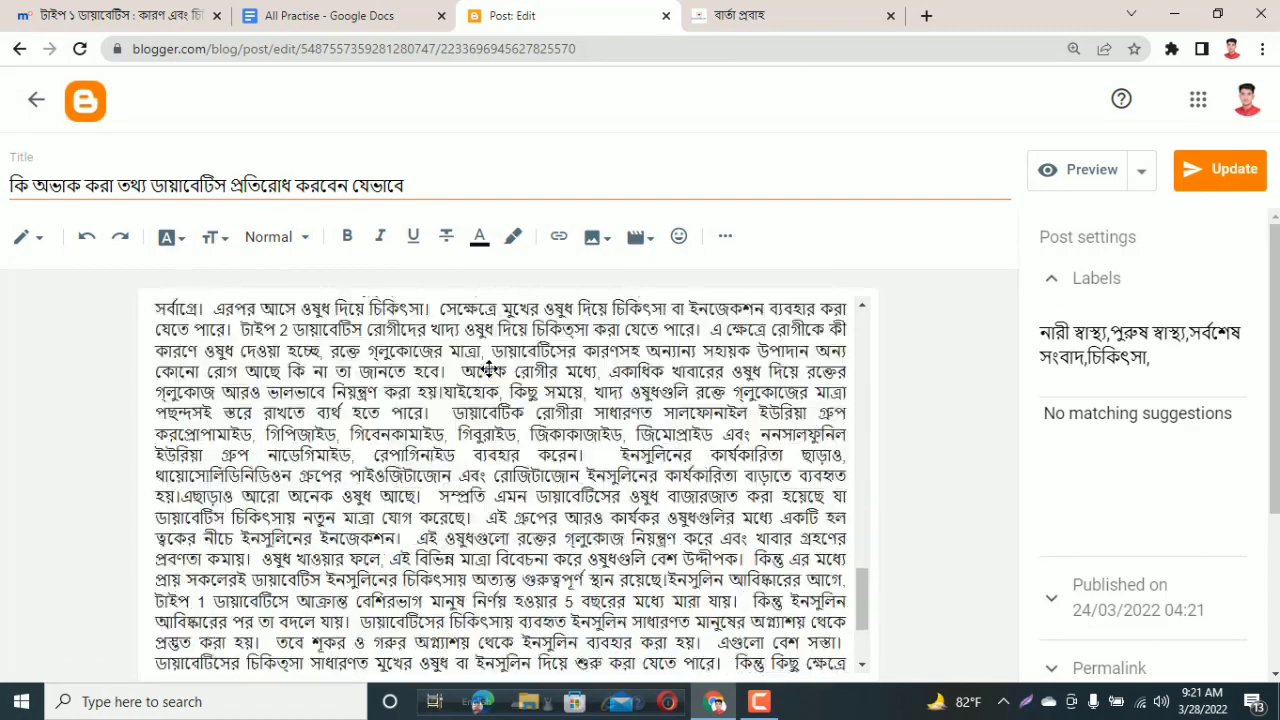
{"action": "scroll", "coordinate": [489, 368], "scroll_direction": "up", "scroll_amount": 1}
{"action": "scroll", "coordinate": [489, 369], "scroll_direction": "up", "scroll_amount": 9}
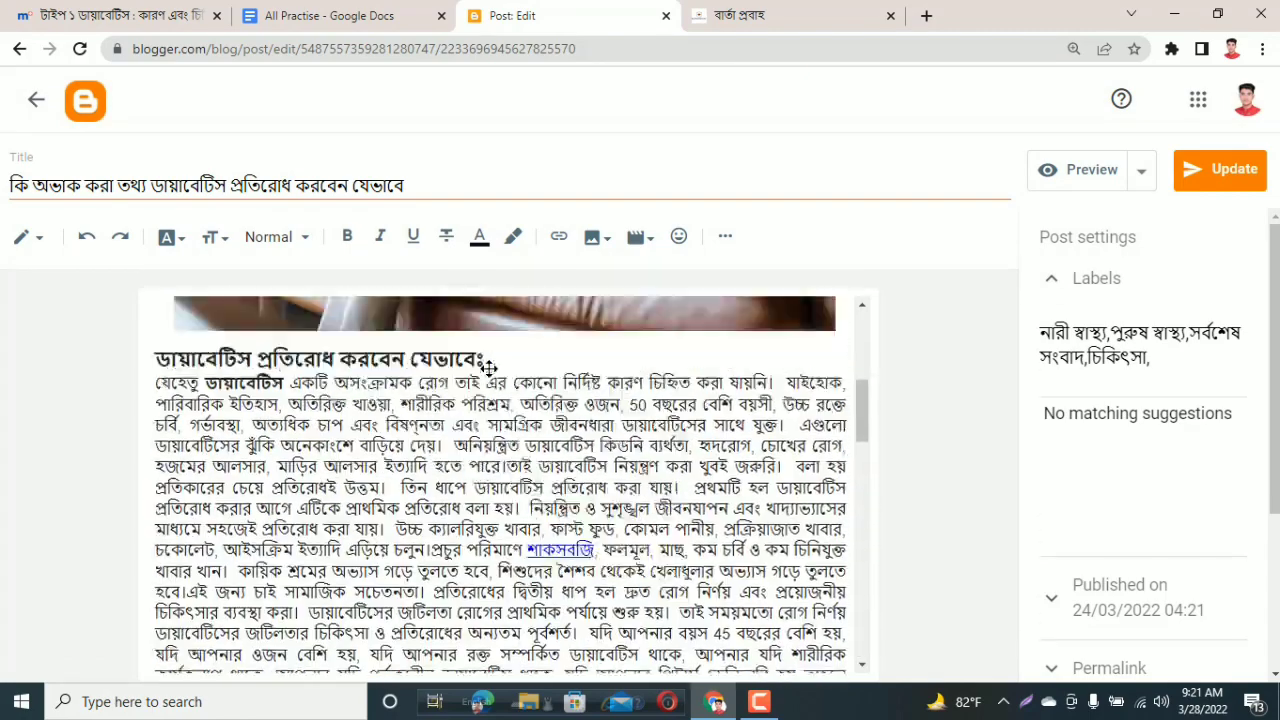
{"action": "scroll", "coordinate": [520, 385], "scroll_direction": "down", "scroll_amount": 7}
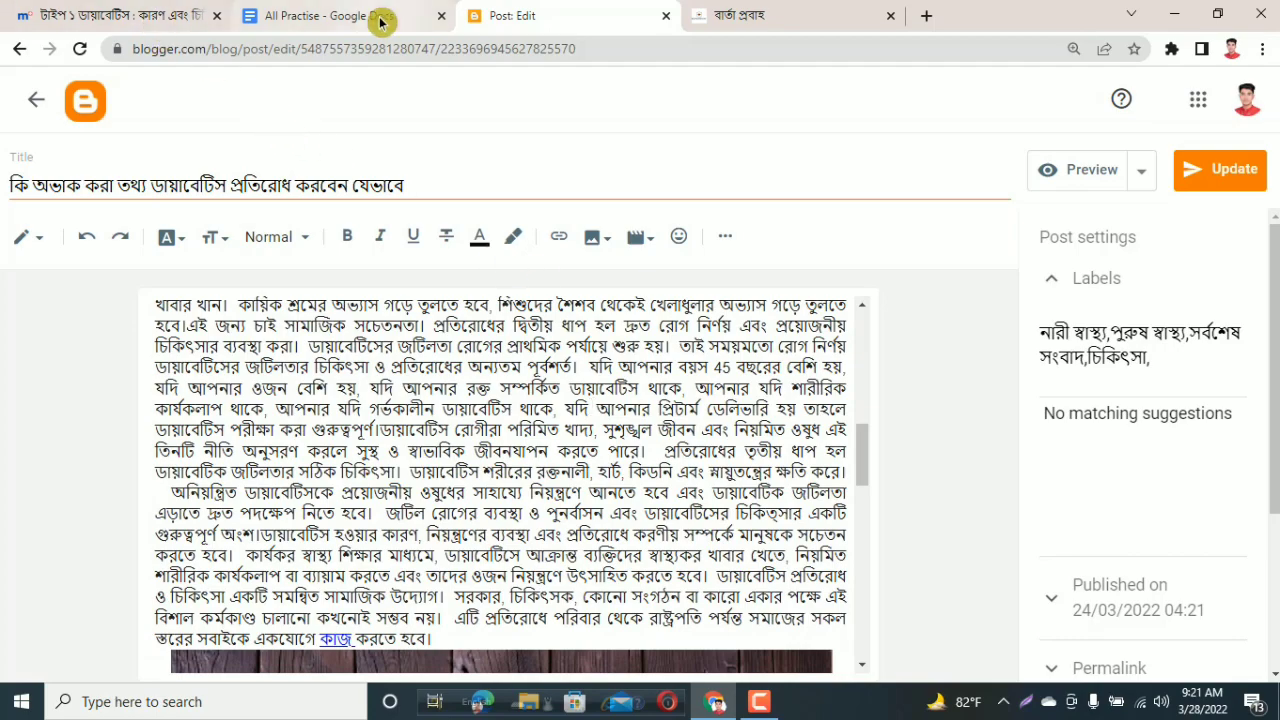
{"action": "scroll", "coordinate": [340, 572], "scroll_direction": "up", "scroll_amount": 2}
{"action": "scroll", "coordinate": [360, 564], "scroll_direction": "up", "scroll_amount": 5}
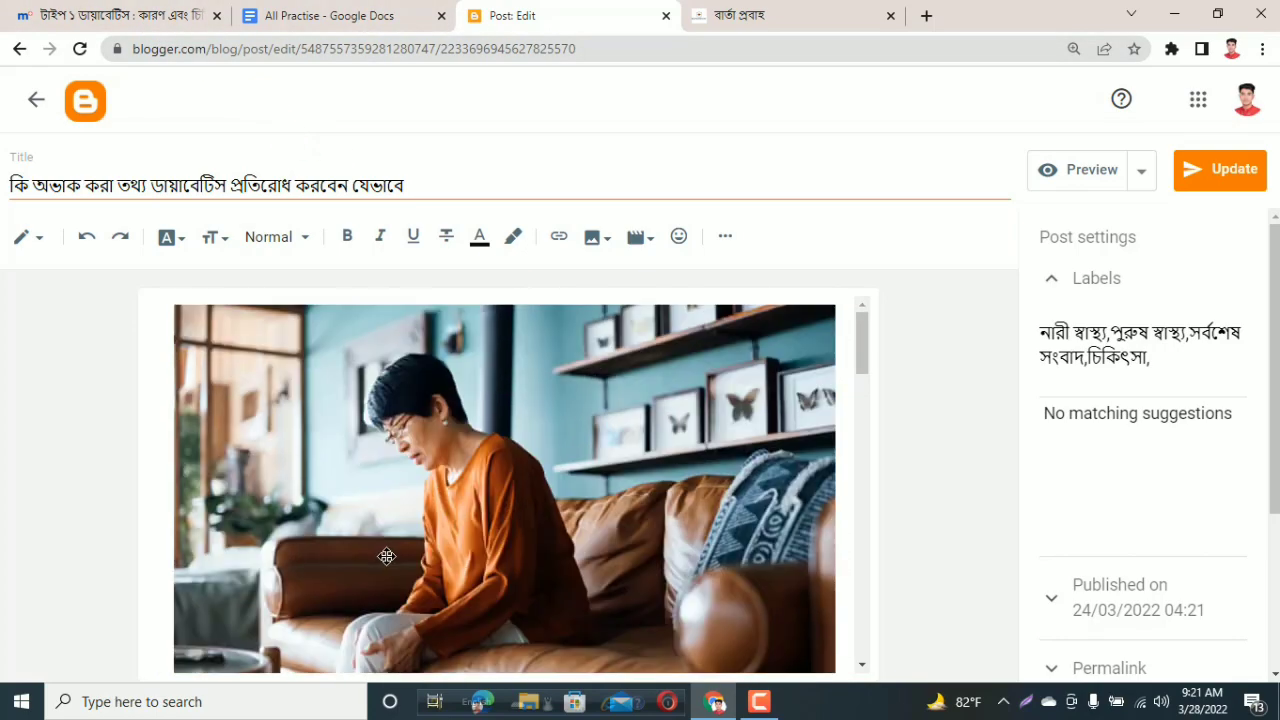
{"action": "scroll", "coordinate": [412, 533], "scroll_direction": "down", "scroll_amount": 10}
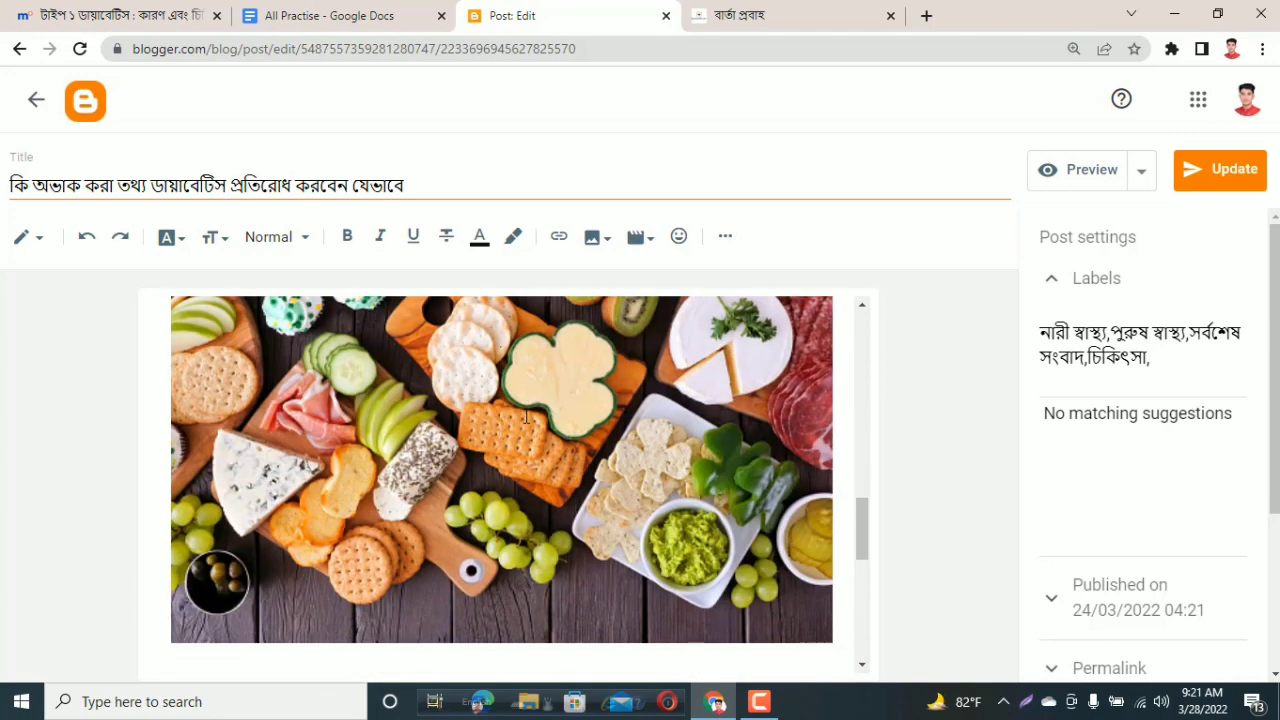
{"action": "scroll", "coordinate": [524, 419], "scroll_direction": "down", "scroll_amount": 3}
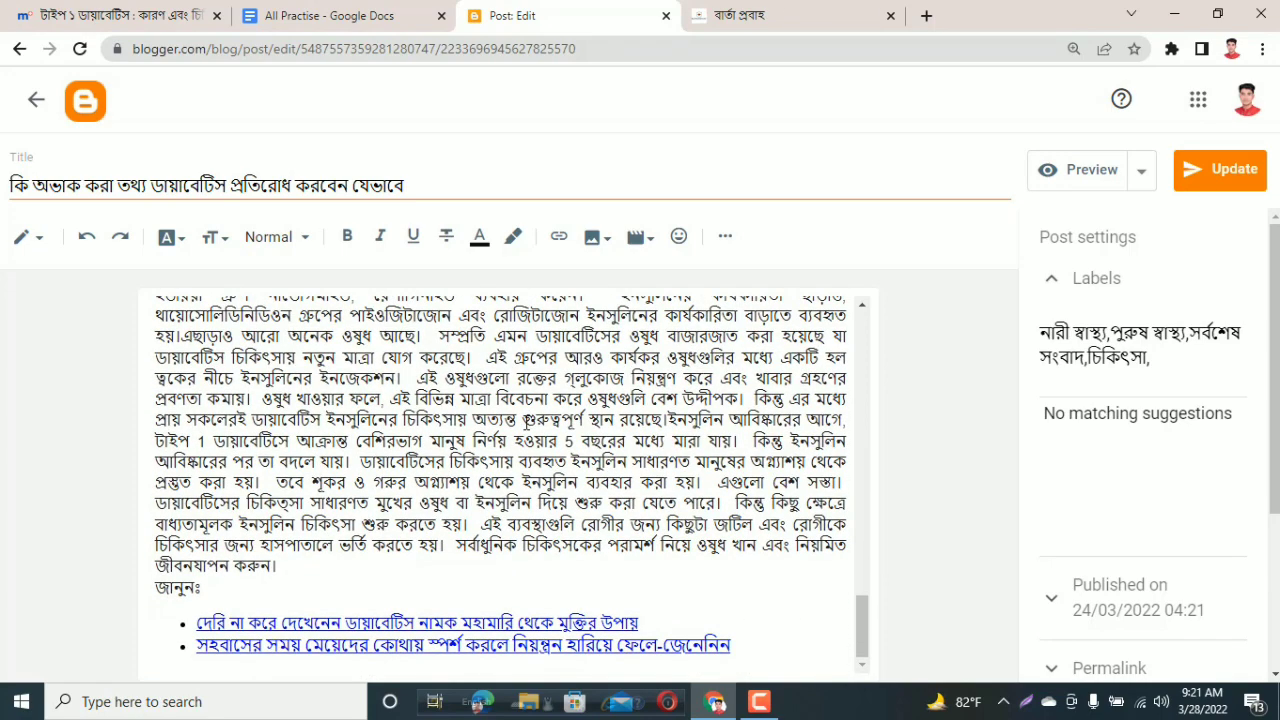
{"action": "scroll", "coordinate": [527, 420], "scroll_direction": "up", "scroll_amount": 1}
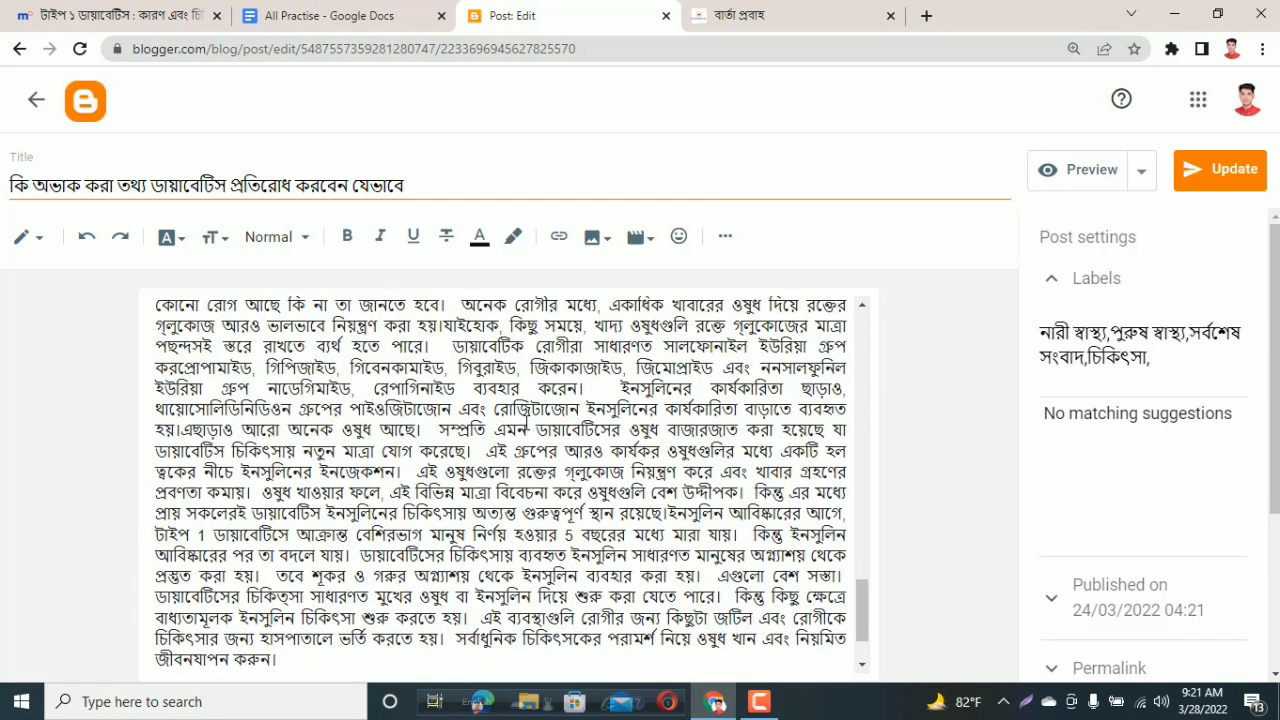
{"action": "scroll", "coordinate": [527, 420], "scroll_direction": "up", "scroll_amount": 8}
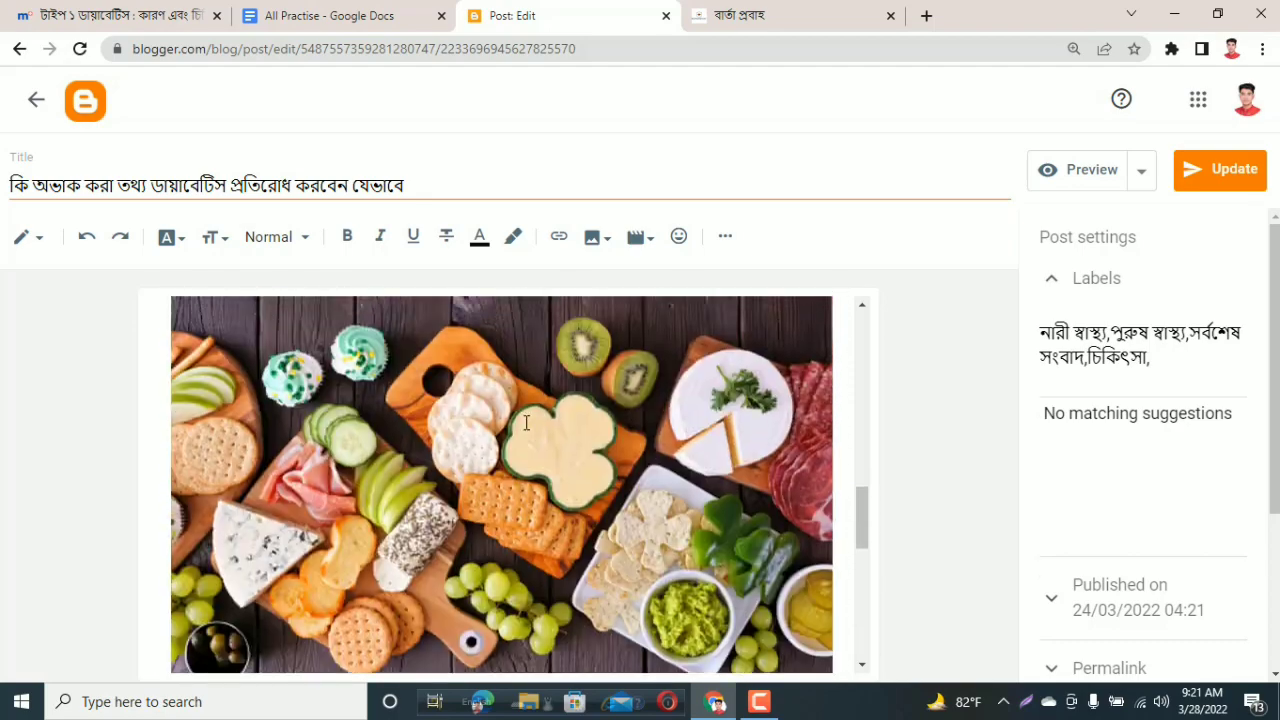
{"action": "scroll", "coordinate": [527, 420], "scroll_direction": "up", "scroll_amount": 6}
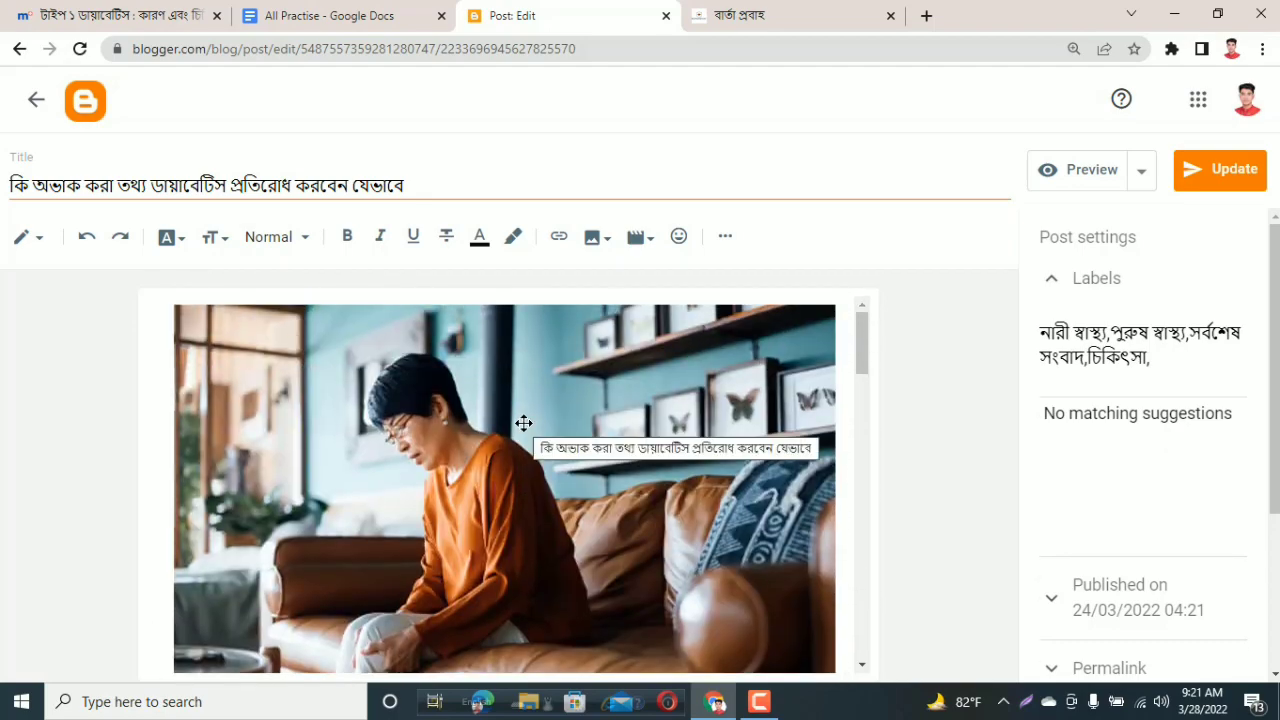
Examine the heading ডায়াবেটিস প্রতিরোধ করবেন যেভাবেঃ and the paragraph text with its inline link below the first image.
{"action": "scroll", "coordinate": [524, 423], "scroll_direction": "down", "scroll_amount": 6}
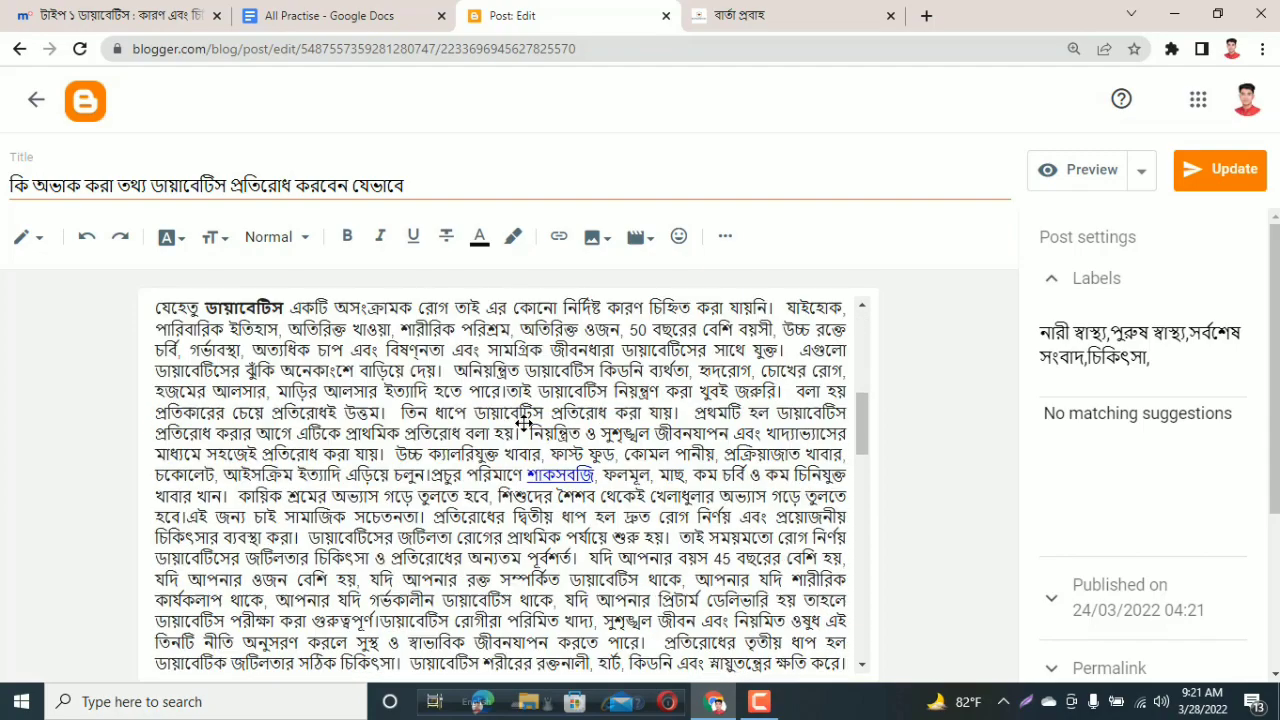
{"action": "scroll", "coordinate": [444, 394], "scroll_direction": "up", "scroll_amount": 3}
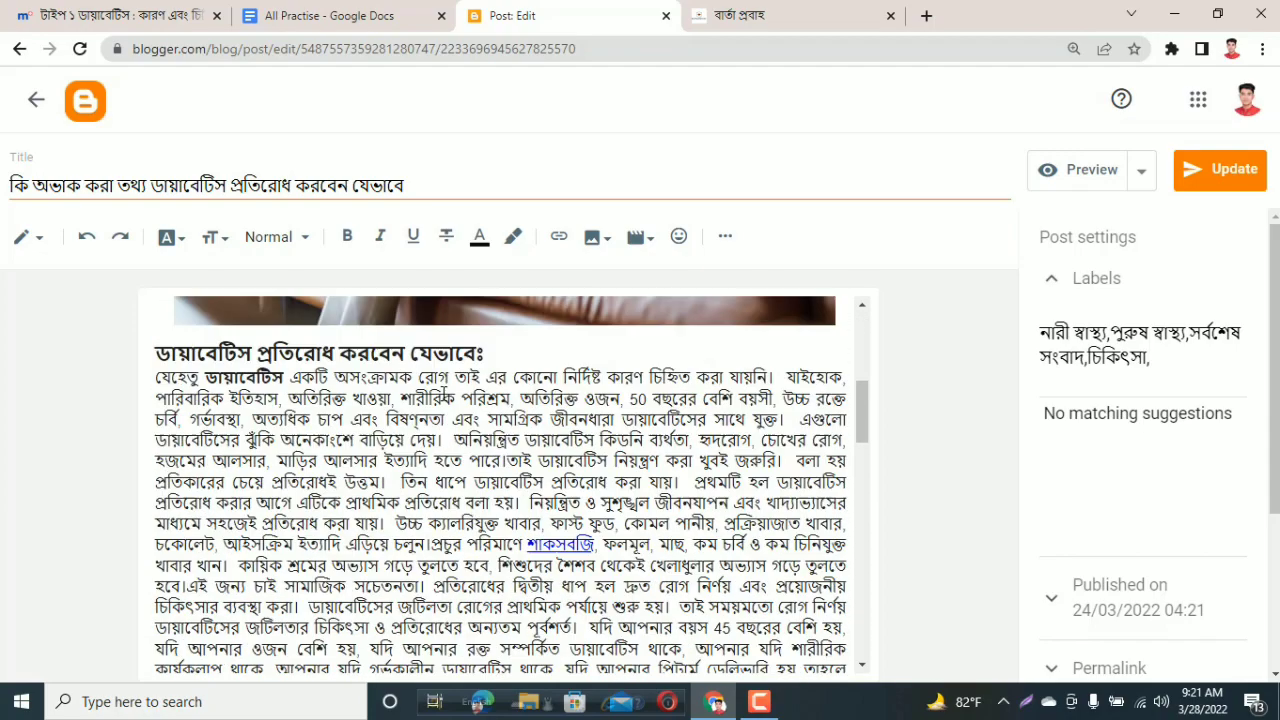
{"action": "left_click", "coordinate": [148, 410]}
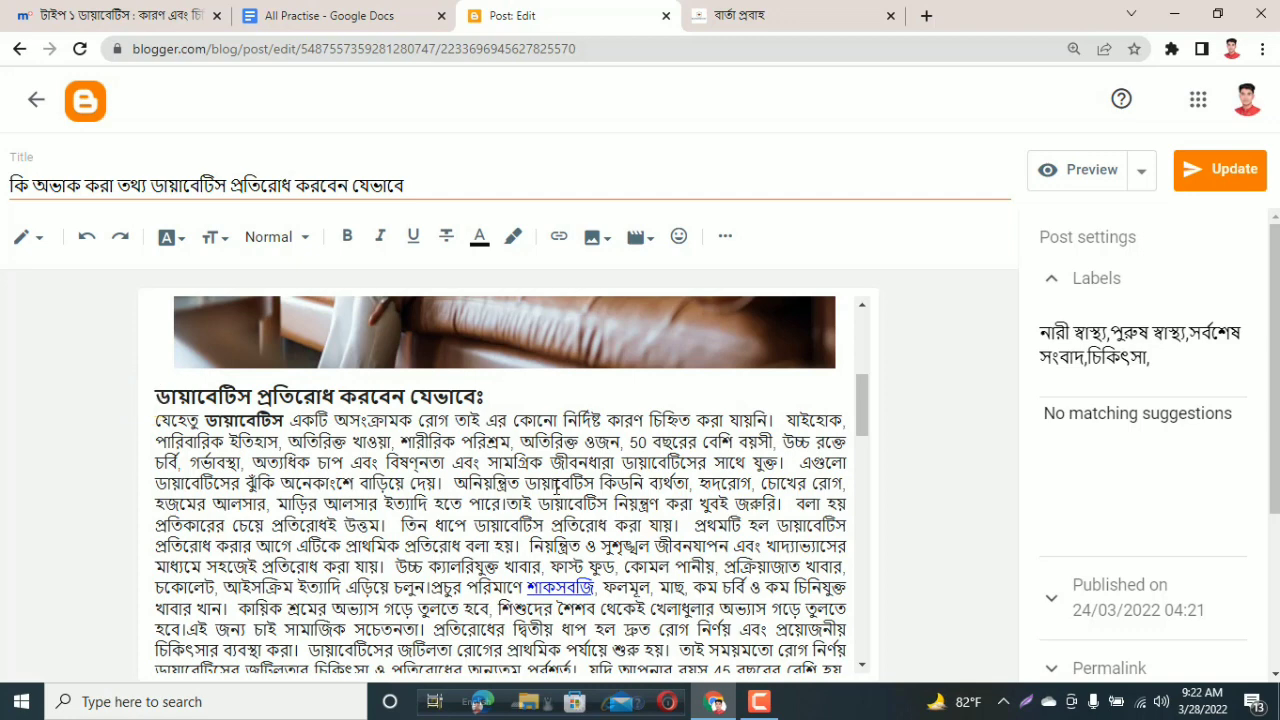
{"action": "scroll", "coordinate": [403, 441], "scroll_direction": "down", "scroll_amount": 2}
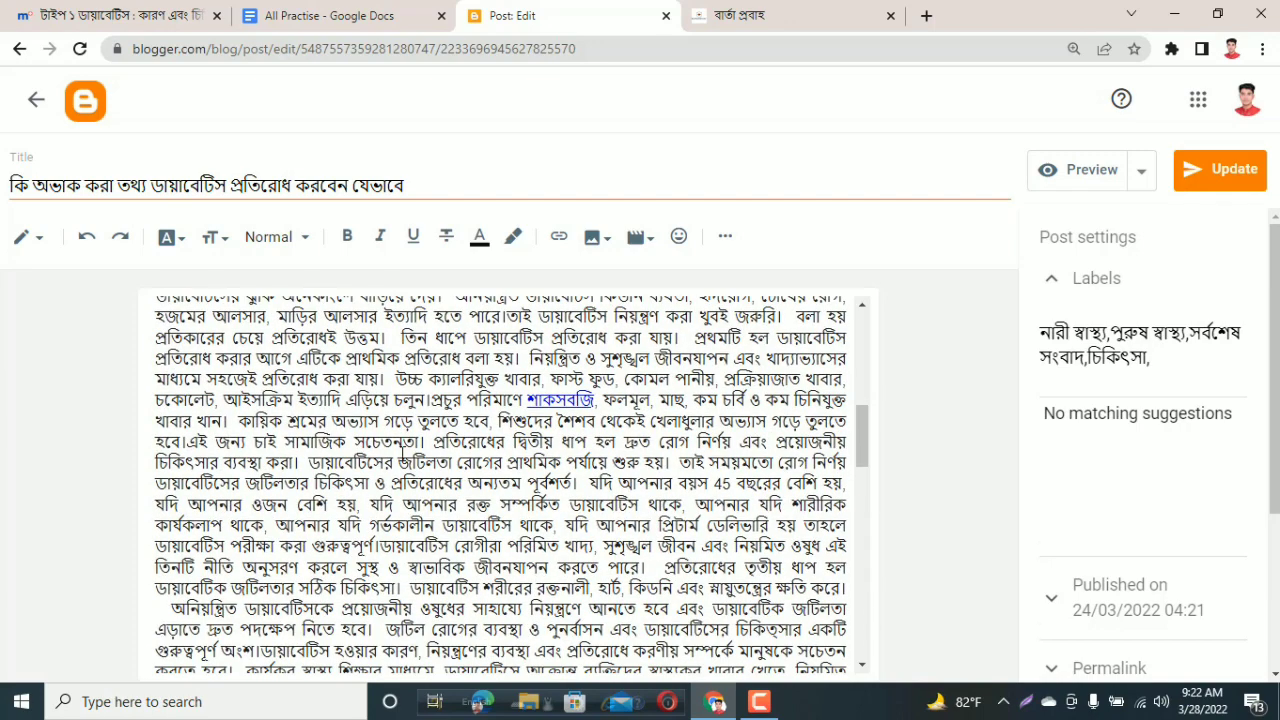
{"action": "scroll", "coordinate": [403, 452], "scroll_direction": "up", "scroll_amount": 3}
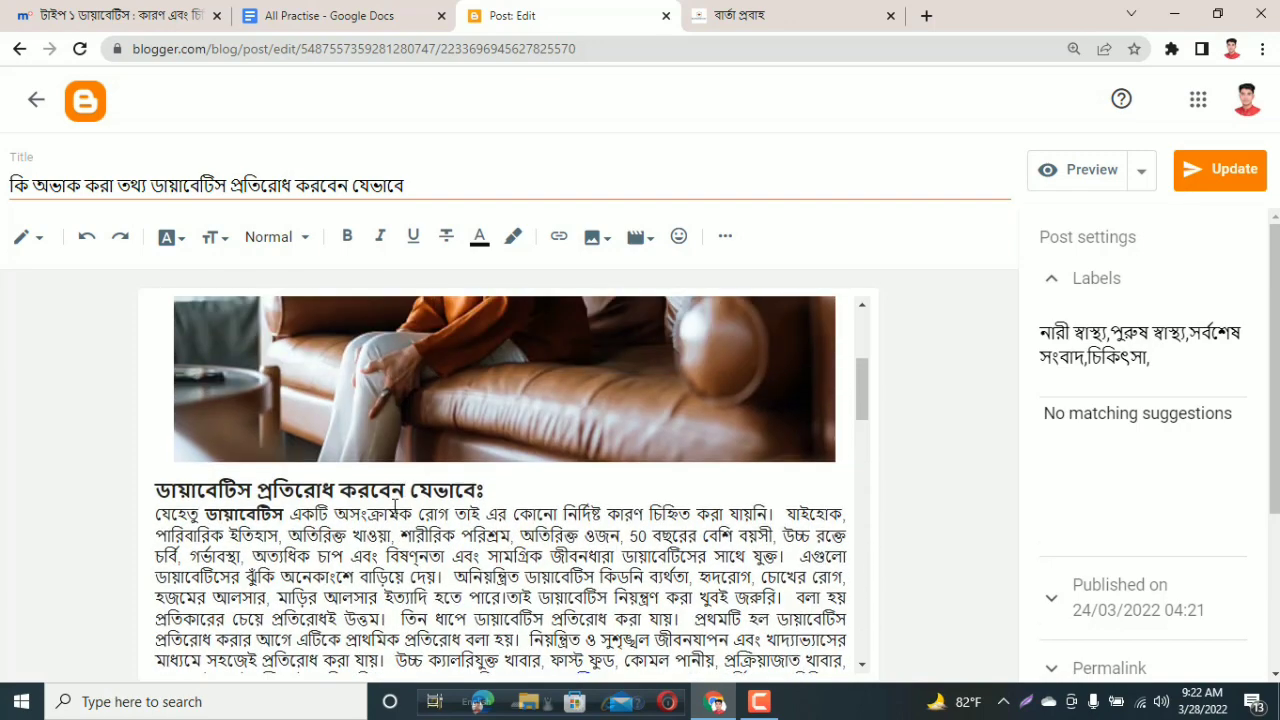
{"action": "scroll", "coordinate": [395, 507], "scroll_direction": "down", "scroll_amount": 1}
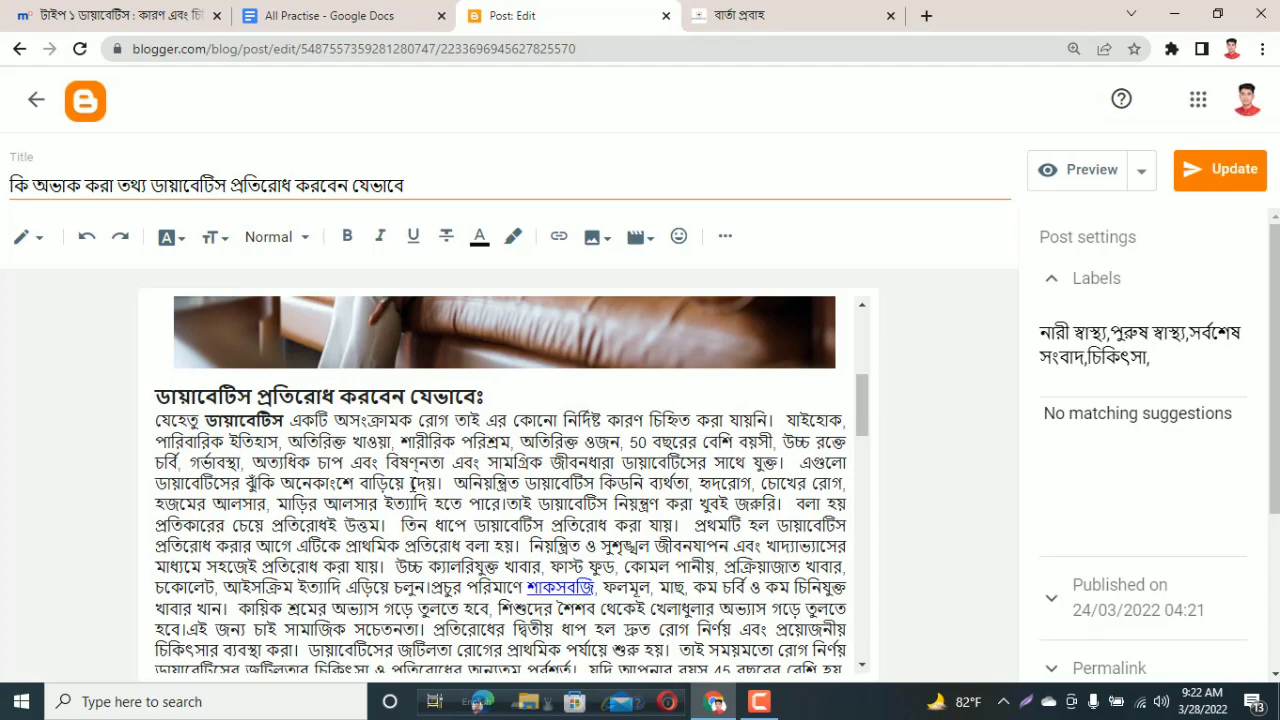
{"action": "scroll", "coordinate": [414, 483], "scroll_direction": "down", "scroll_amount": 3}
{"action": "scroll", "coordinate": [394, 466], "scroll_direction": "up", "scroll_amount": 4}
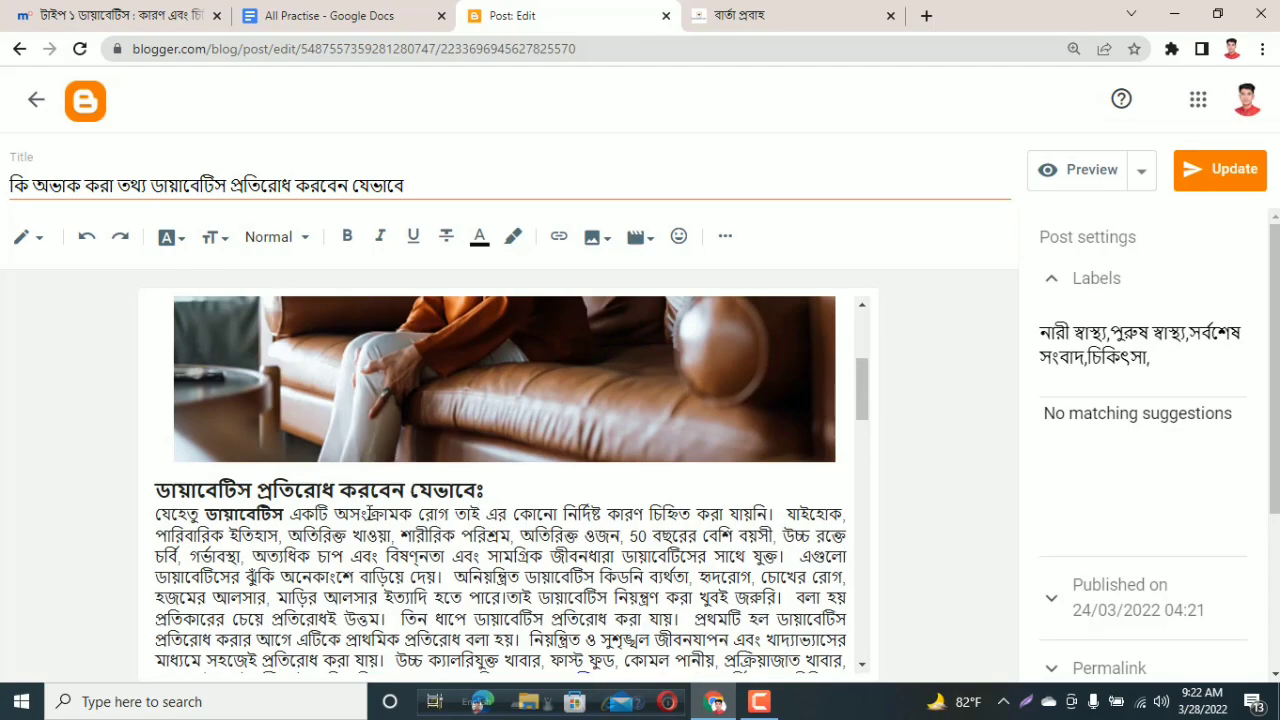
{"action": "scroll", "coordinate": [592, 540], "scroll_direction": "down", "scroll_amount": 3}
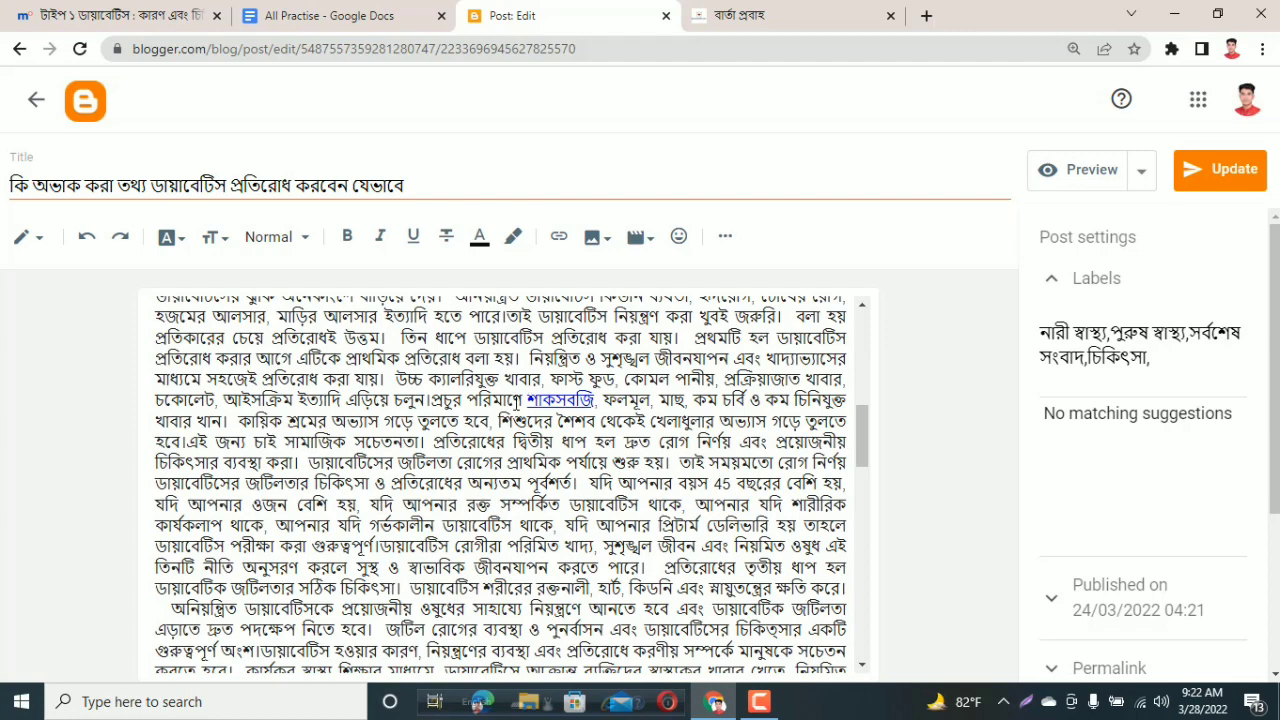
Review the diabetes post once more, from the opening image through the body text to the related-post links at the end.
{"action": "scroll", "coordinate": [505, 451], "scroll_direction": "up", "scroll_amount": 5}
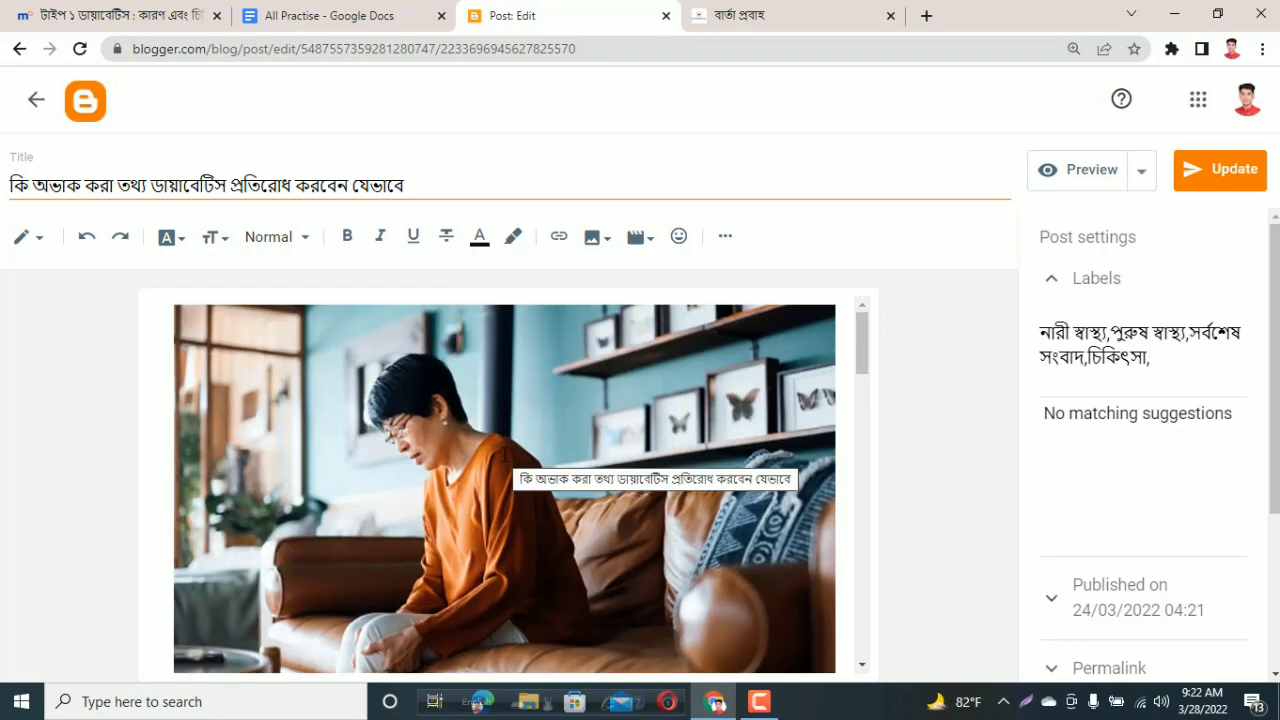
{"action": "scroll", "coordinate": [503, 454], "scroll_direction": "down", "scroll_amount": 3}
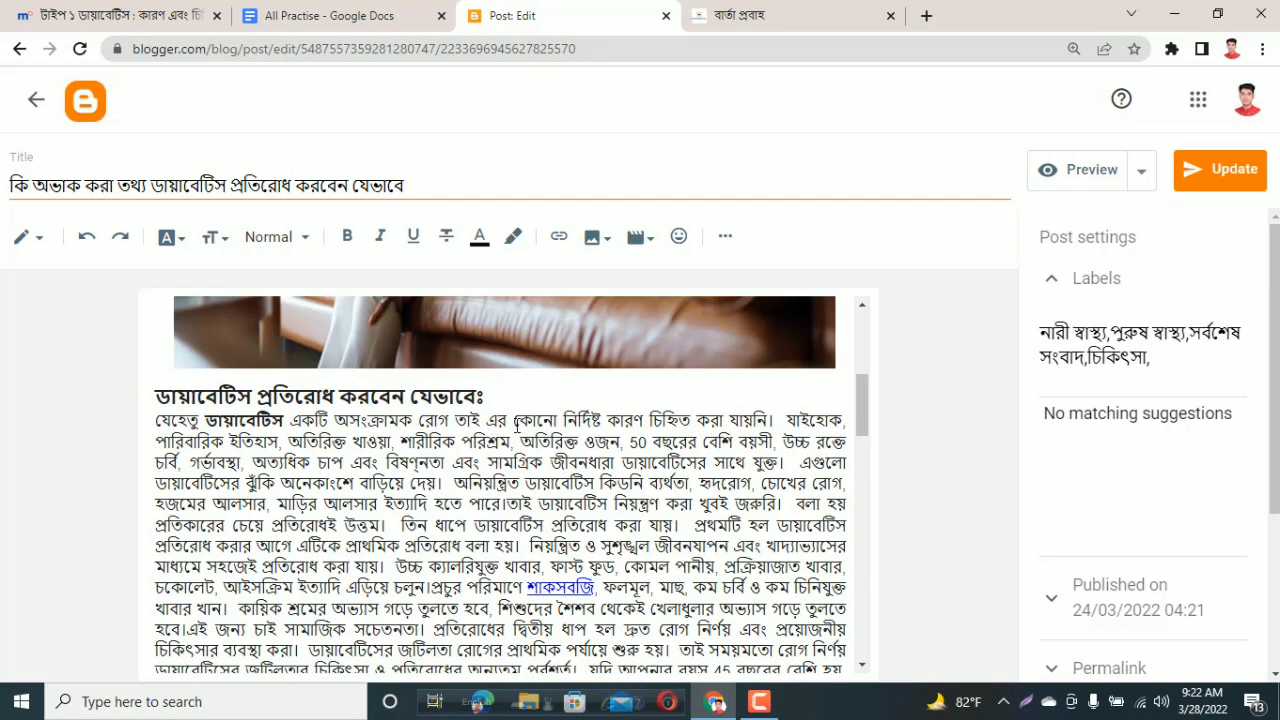
{"action": "scroll", "coordinate": [517, 426], "scroll_direction": "down", "scroll_amount": 15}
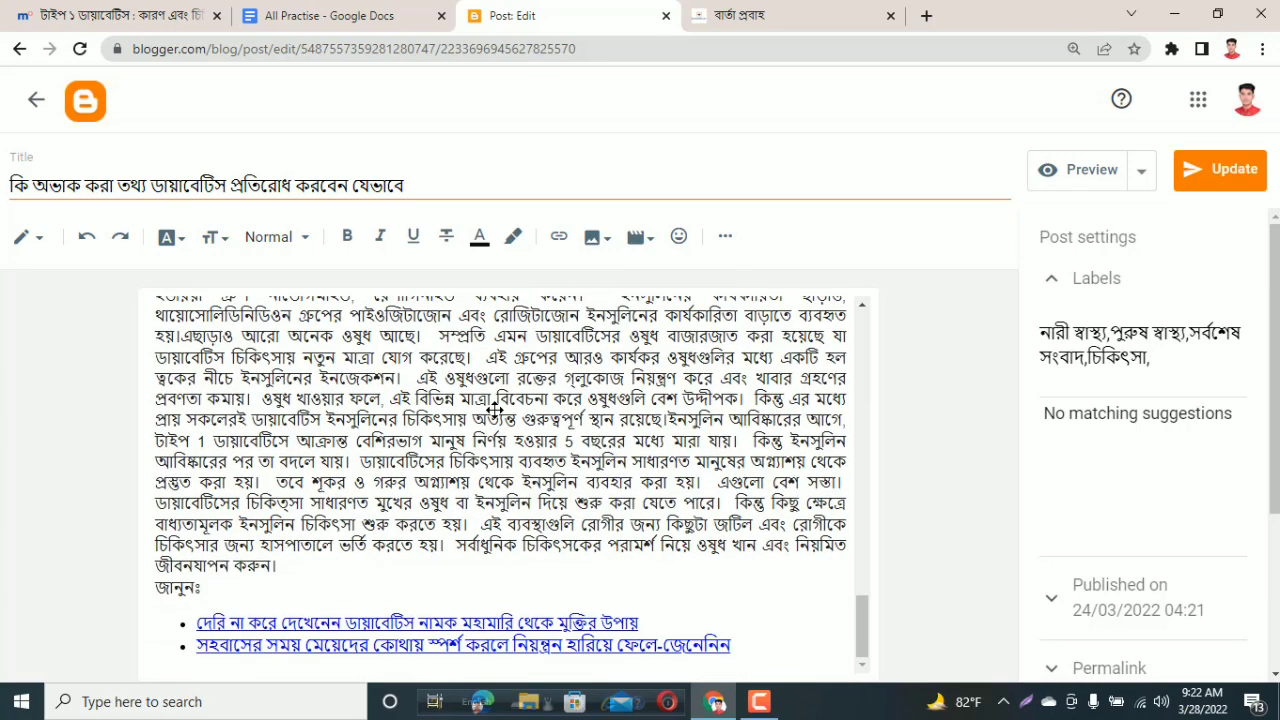
{"action": "scroll", "coordinate": [495, 410], "scroll_direction": "up", "scroll_amount": 15}
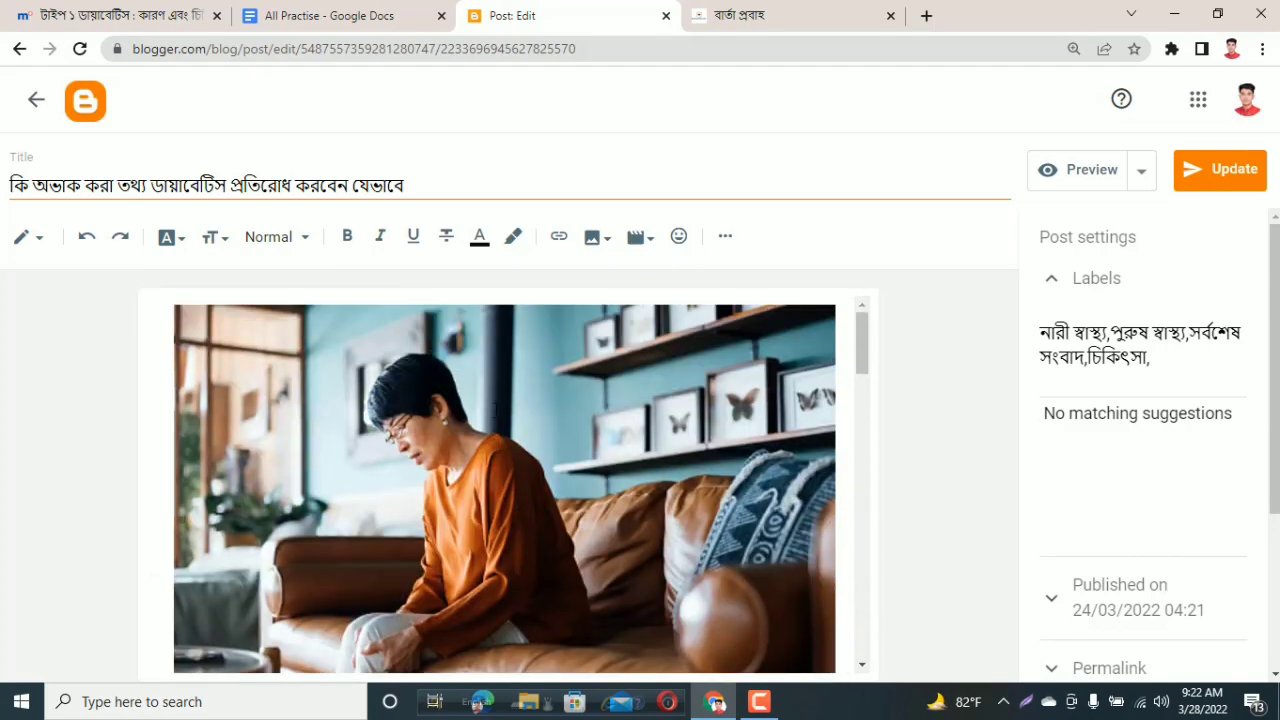
{"action": "scroll", "coordinate": [495, 410], "scroll_direction": "down", "scroll_amount": 3}
{"action": "scroll", "coordinate": [495, 410], "scroll_direction": "down", "scroll_amount": 5}
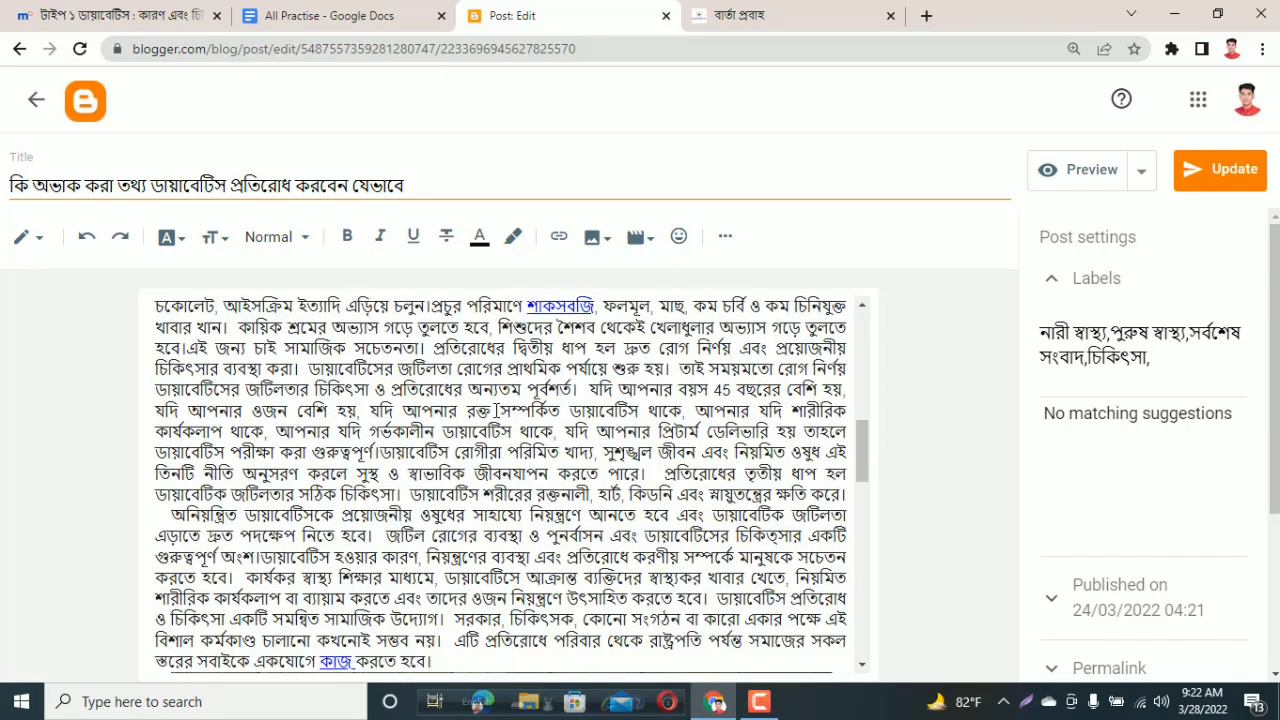
{"action": "scroll", "coordinate": [495, 410], "scroll_direction": "up", "scroll_amount": 8}
{"action": "scroll", "coordinate": [495, 410], "scroll_direction": "down", "scroll_amount": 6}
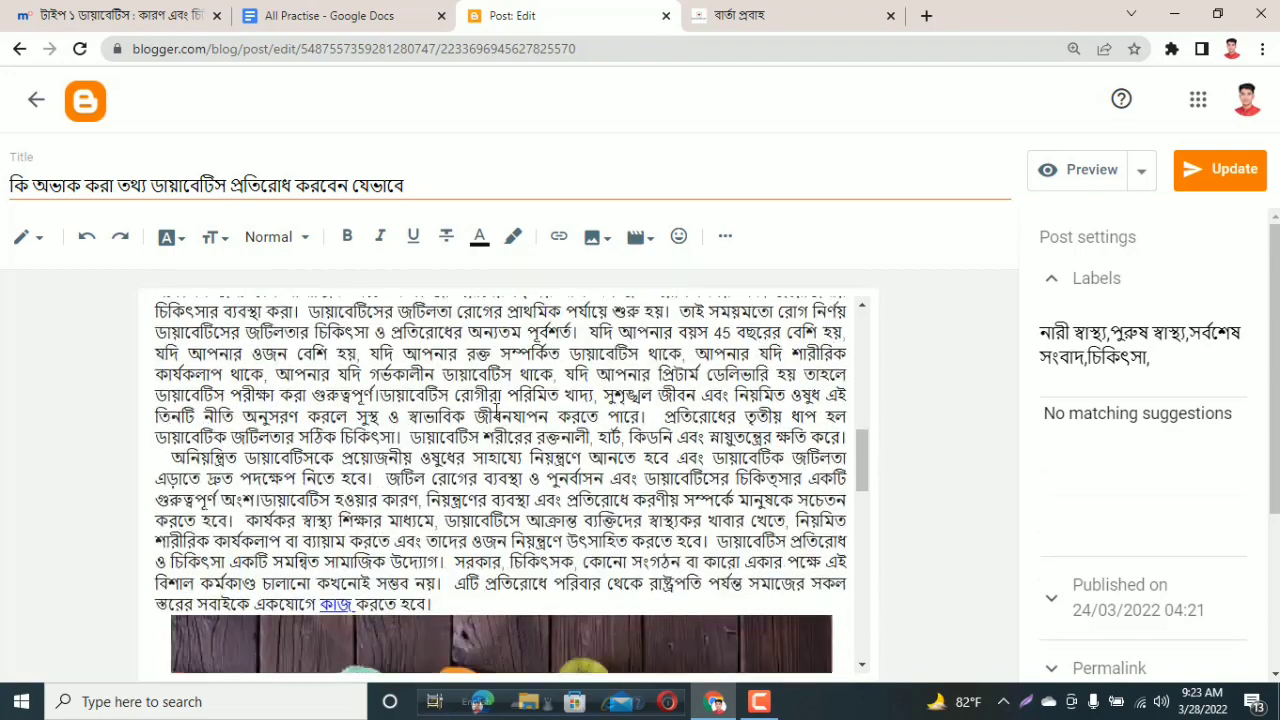
{"action": "scroll", "coordinate": [495, 410], "scroll_direction": "up", "scroll_amount": 5}
{"action": "scroll", "coordinate": [495, 410], "scroll_direction": "up", "scroll_amount": 3}
{"action": "scroll", "coordinate": [495, 410], "scroll_direction": "down", "scroll_amount": 5}
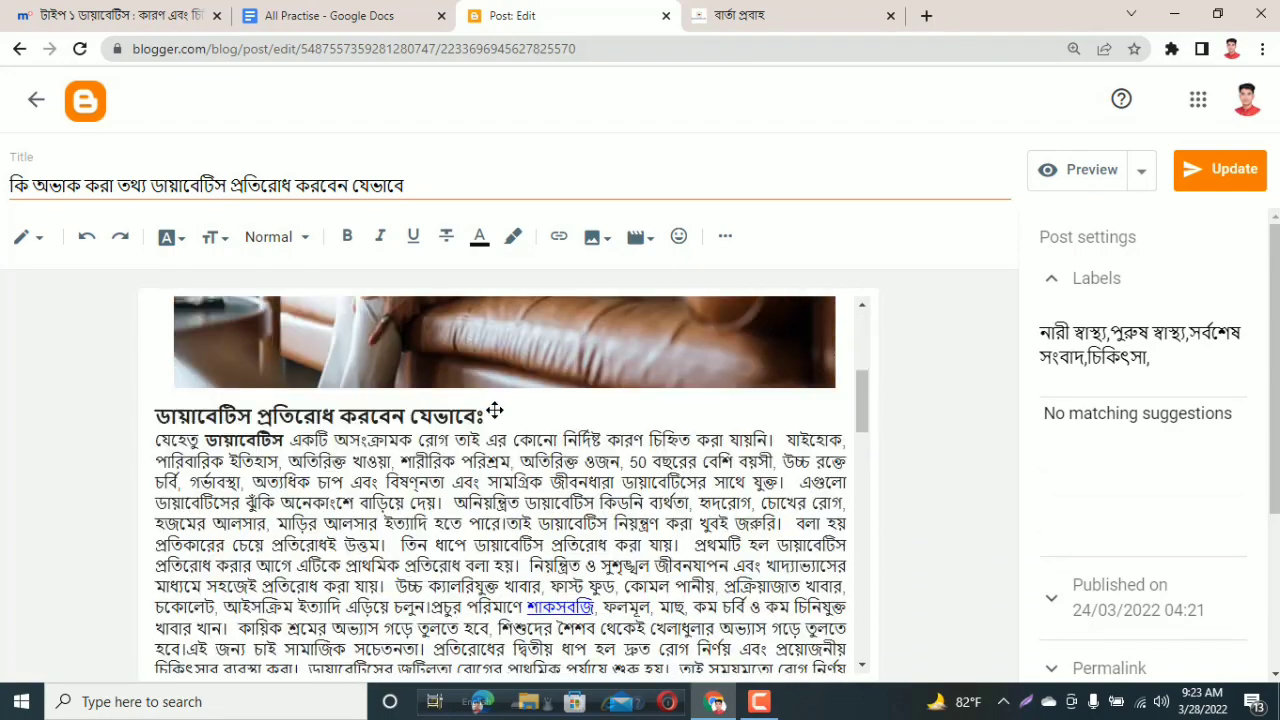
{"action": "scroll", "coordinate": [487, 455], "scroll_direction": "up", "scroll_amount": 1}
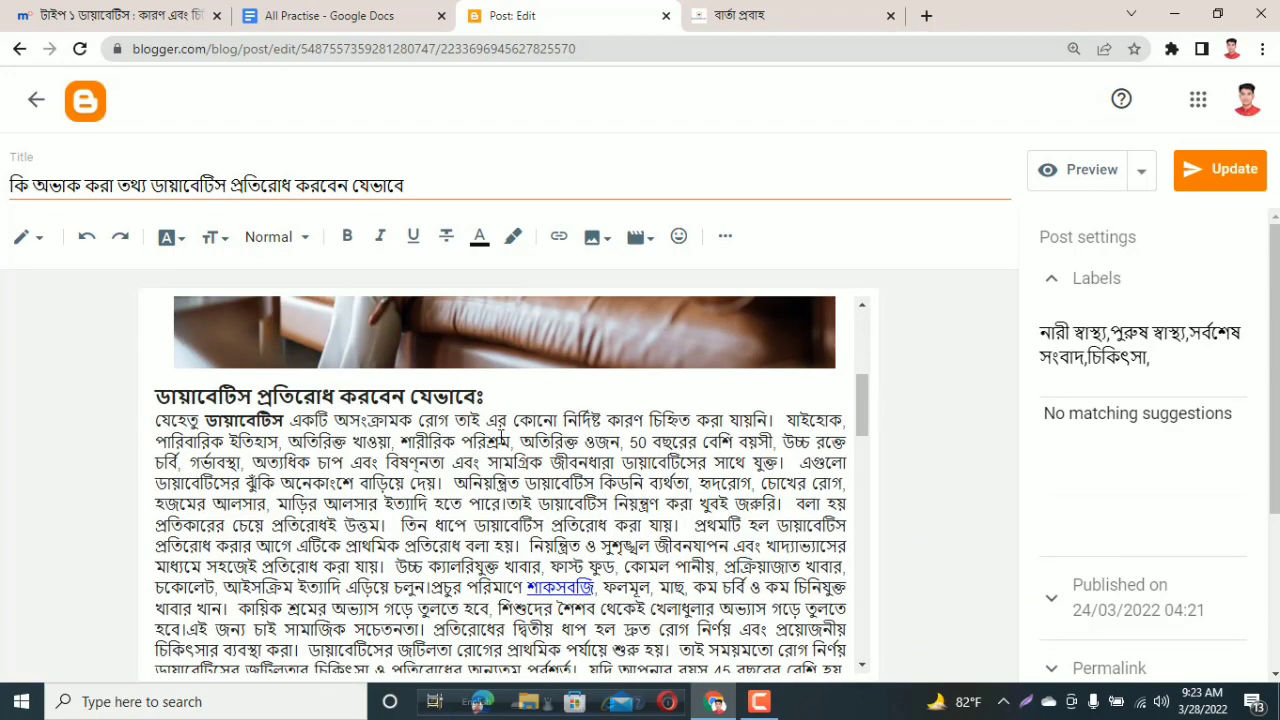
{"action": "scroll", "coordinate": [503, 436], "scroll_direction": "up", "scroll_amount": 3}
{"action": "scroll", "coordinate": [503, 436], "scroll_direction": "down", "scroll_amount": 8}
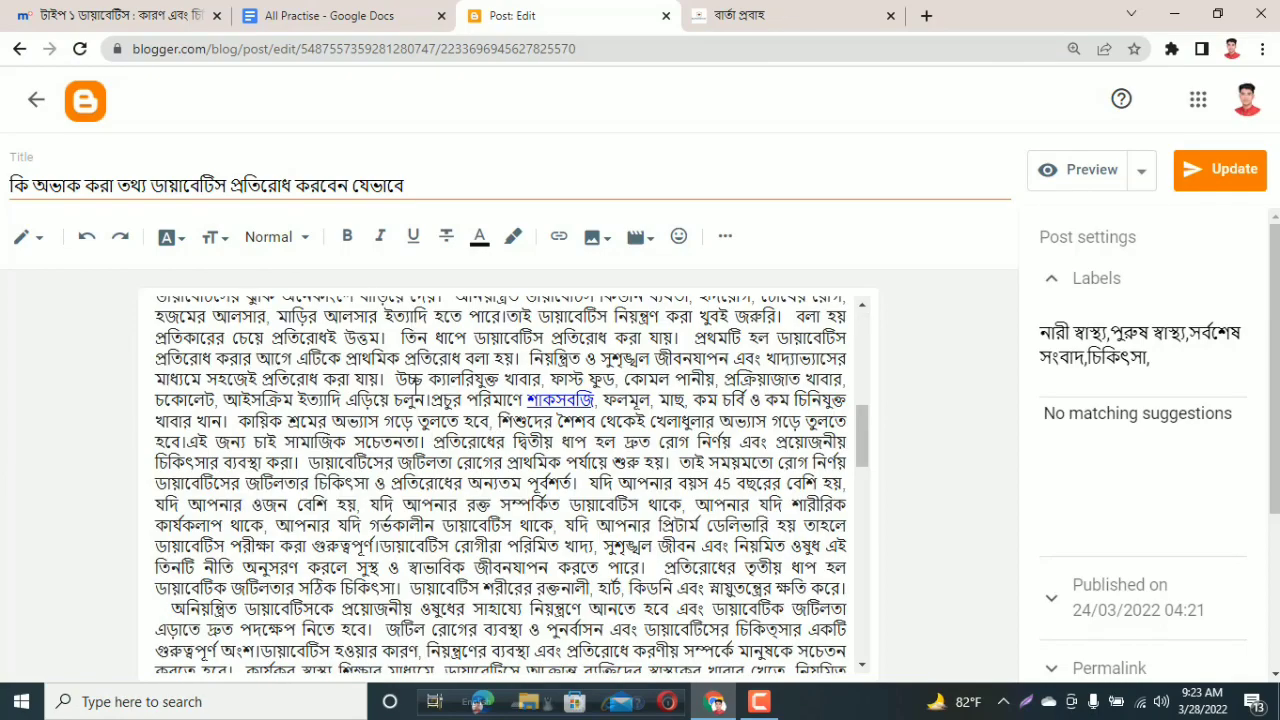
Switch to the All Practise document in Google Docs and read through its type 1 diabetes article from the opening paragraph to the treatment section.
{"action": "left_click", "coordinate": [276, 20]}
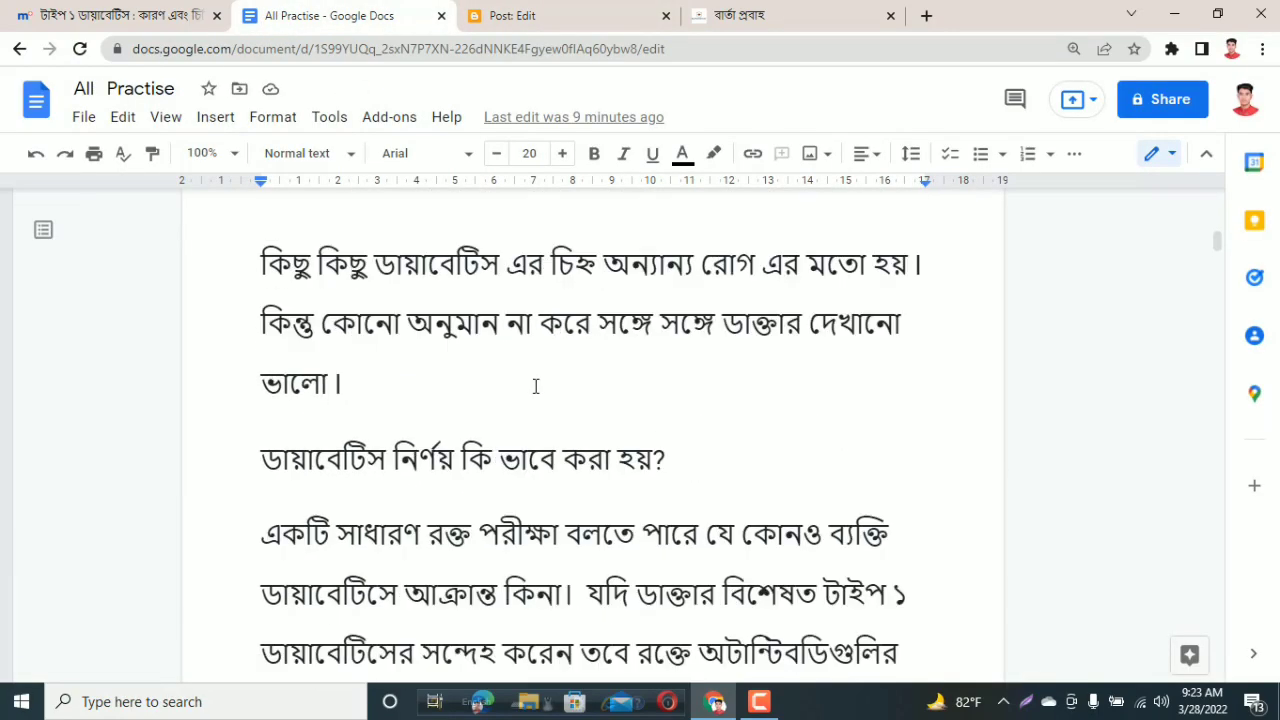
{"action": "scroll", "coordinate": [530, 378], "scroll_direction": "up", "scroll_amount": 8}
{"action": "scroll", "coordinate": [445, 410], "scroll_direction": "up", "scroll_amount": 6}
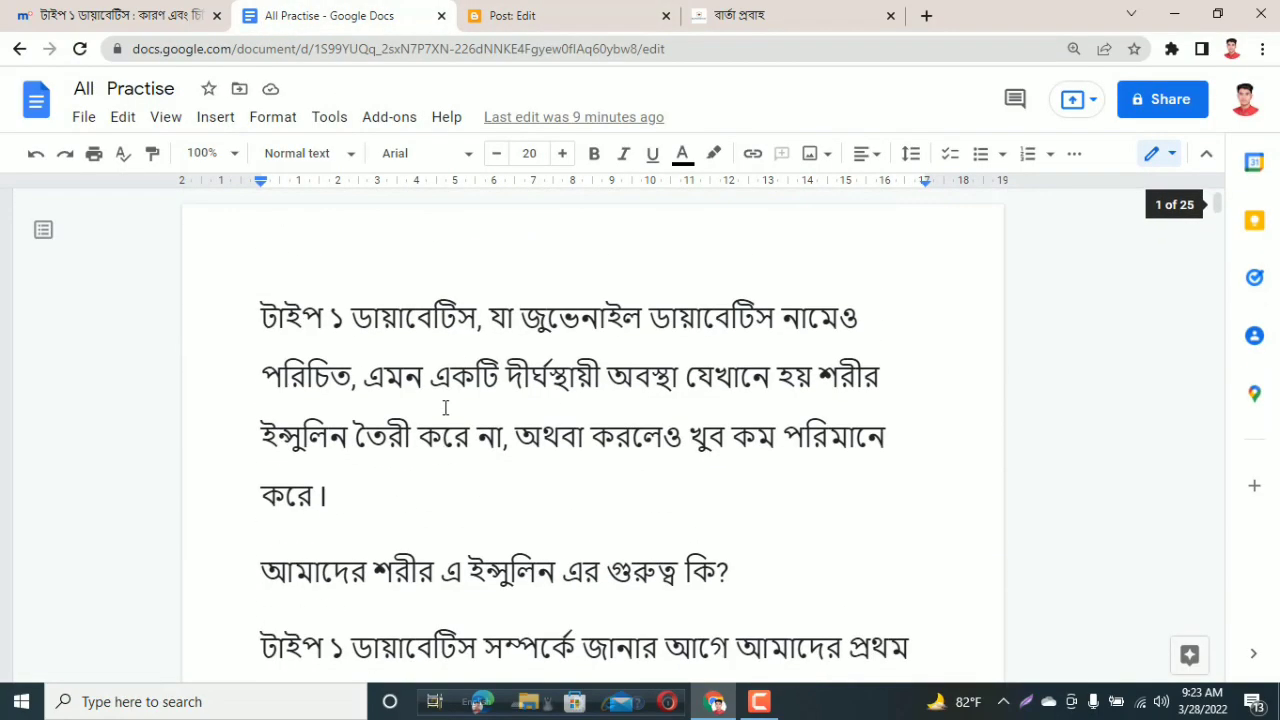
{"action": "scroll", "coordinate": [446, 455], "scroll_direction": "down", "scroll_amount": 3}
{"action": "scroll", "coordinate": [446, 455], "scroll_direction": "down", "scroll_amount": 15}
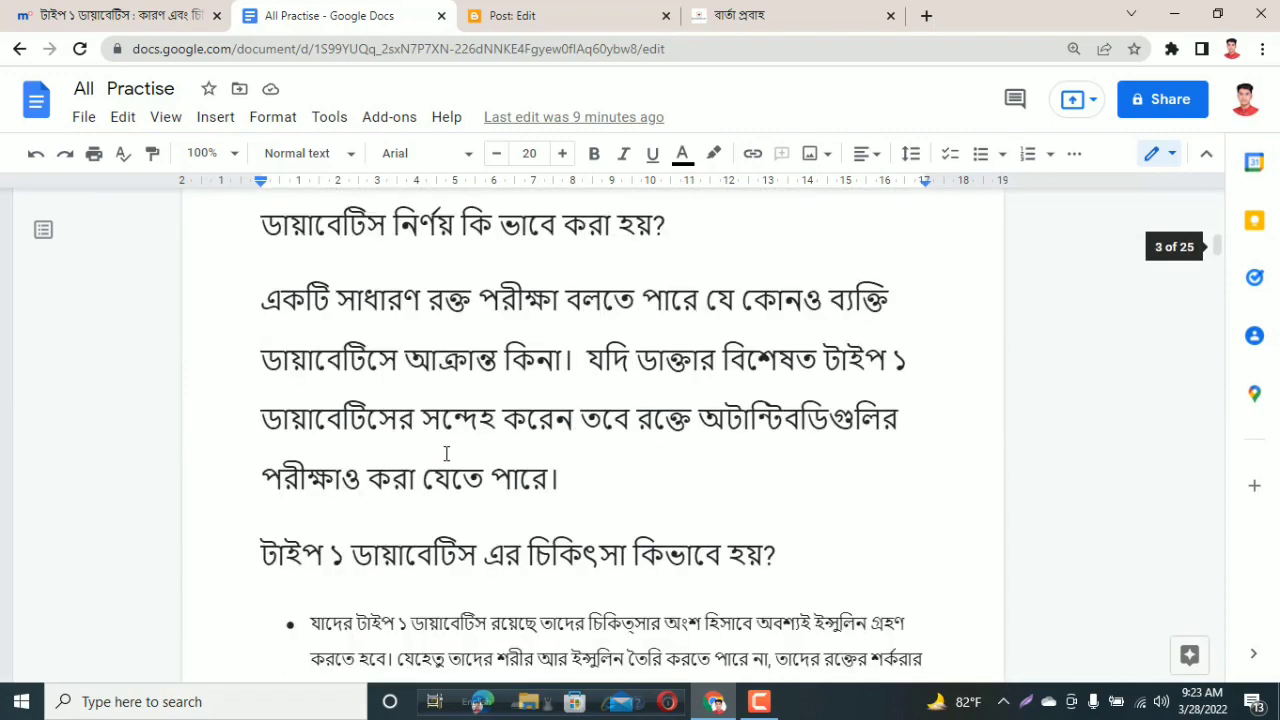
{"action": "scroll", "coordinate": [446, 455], "scroll_direction": "up", "scroll_amount": 12}
{"action": "scroll", "coordinate": [446, 455], "scroll_direction": "down", "scroll_amount": 20}
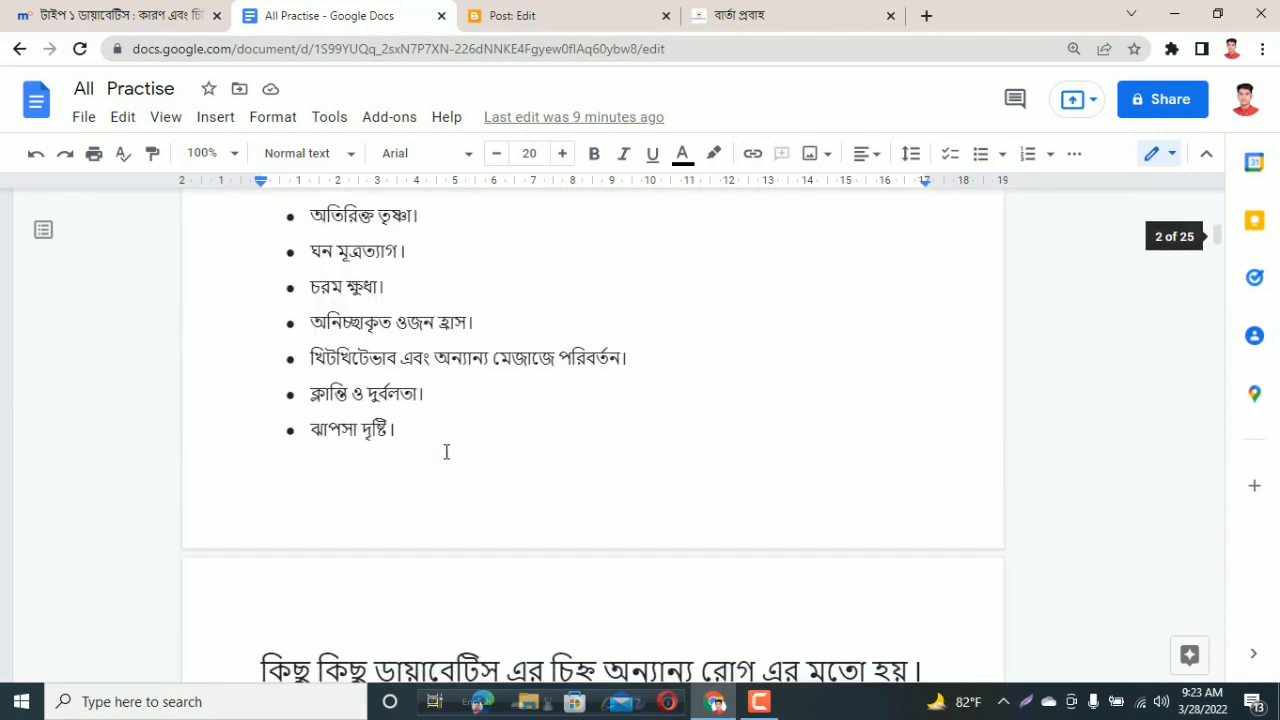
{"action": "scroll", "coordinate": [461, 418], "scroll_direction": "down", "scroll_amount": 5}
{"action": "scroll", "coordinate": [461, 418], "scroll_direction": "up", "scroll_amount": 15}
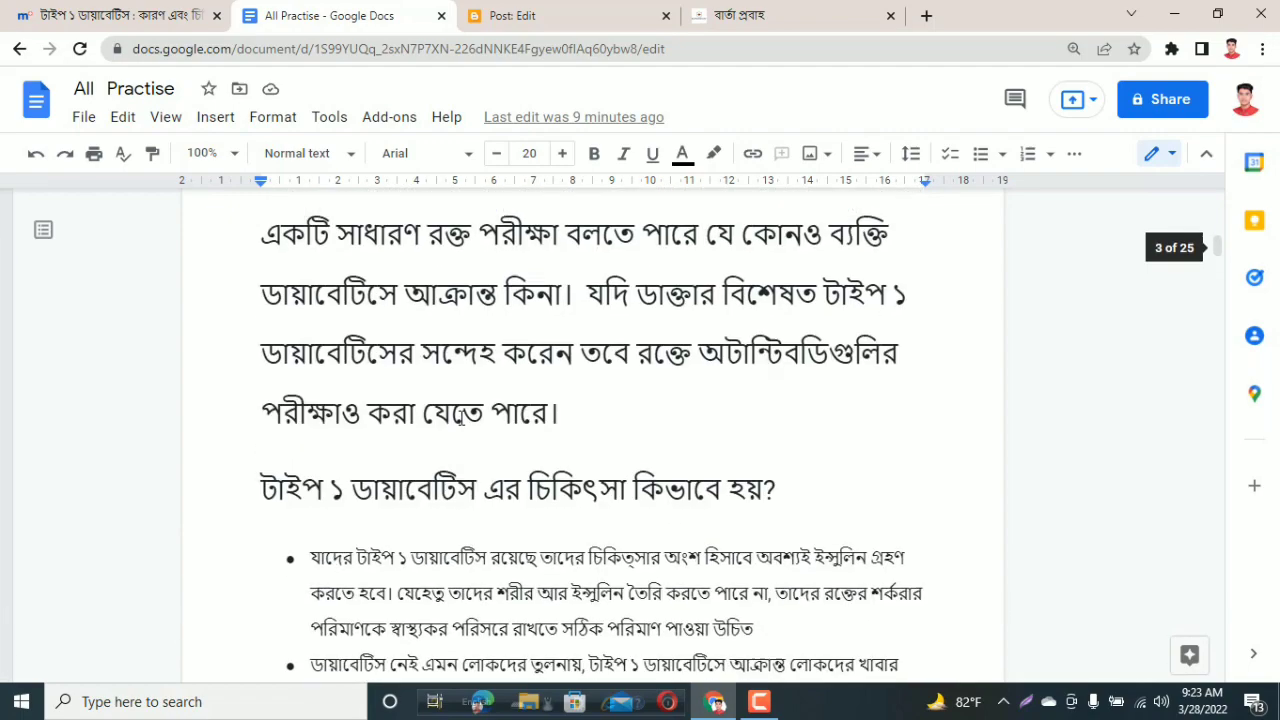
{"action": "scroll", "coordinate": [461, 418], "scroll_direction": "up", "scroll_amount": 10}
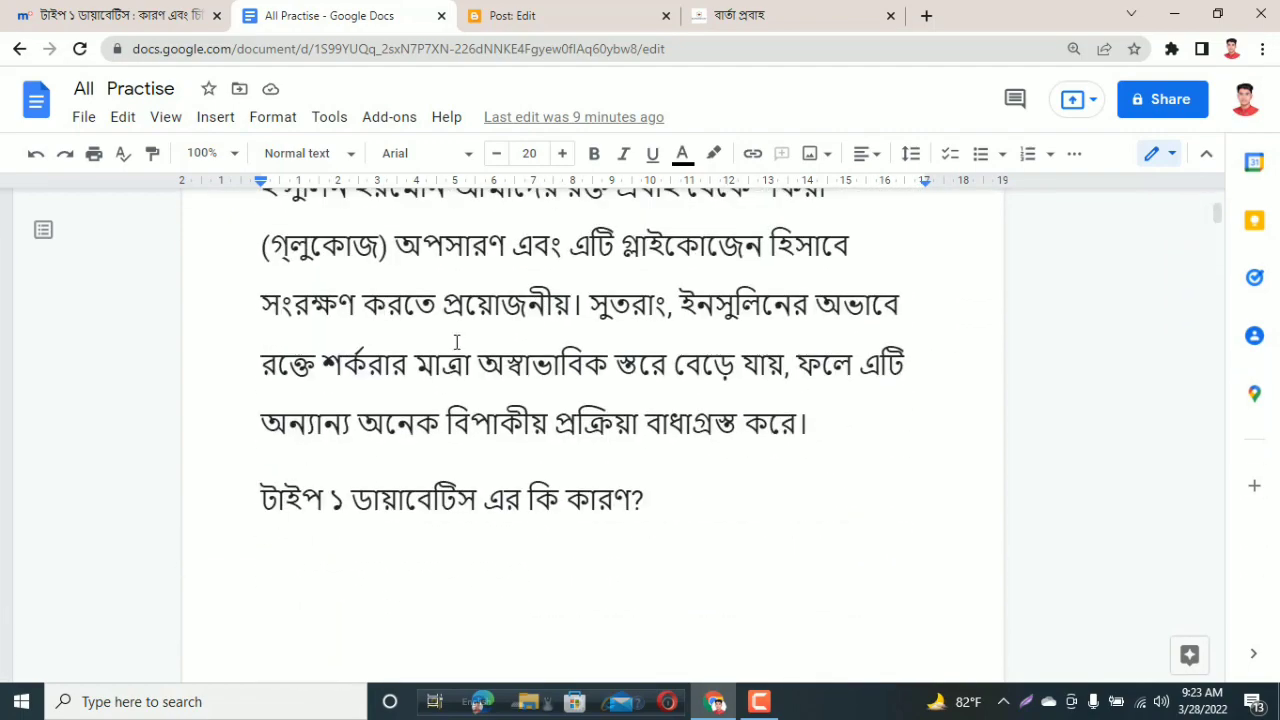
{"action": "scroll", "coordinate": [465, 371], "scroll_direction": "down", "scroll_amount": 1}
{"action": "scroll", "coordinate": [463, 327], "scroll_direction": "up", "scroll_amount": 1}
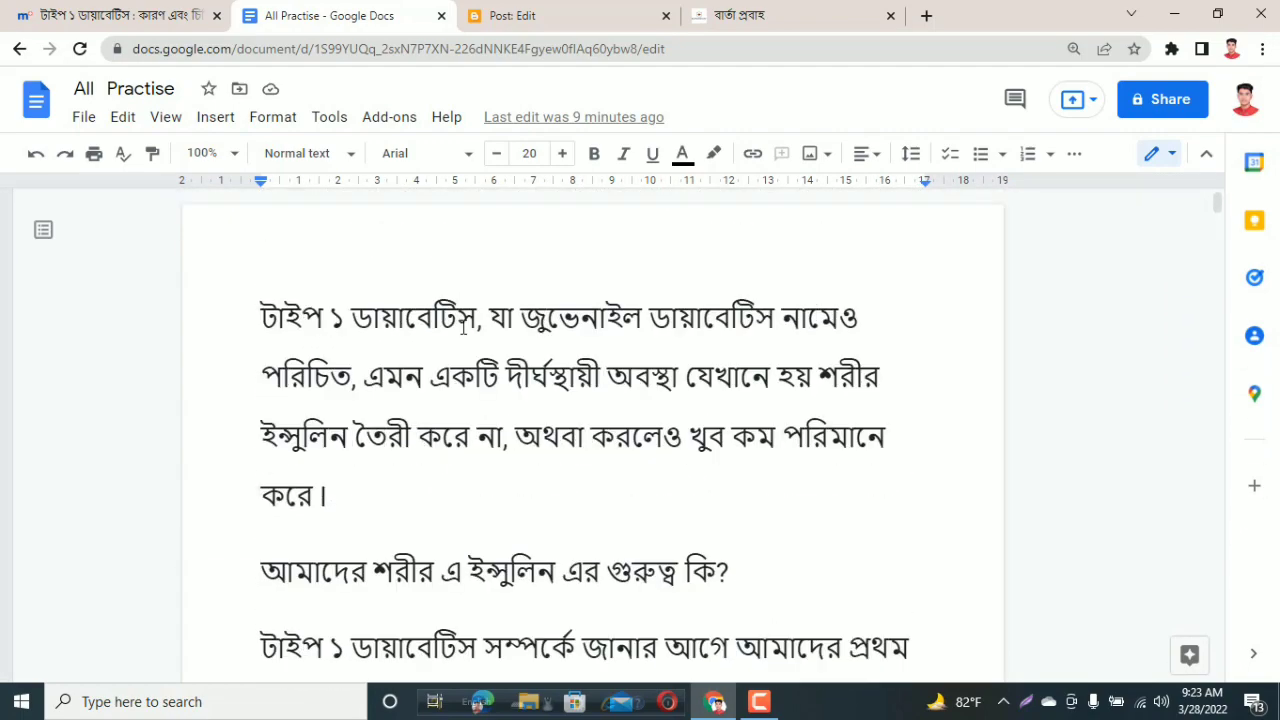
{"action": "left_click", "coordinate": [515, 318]}
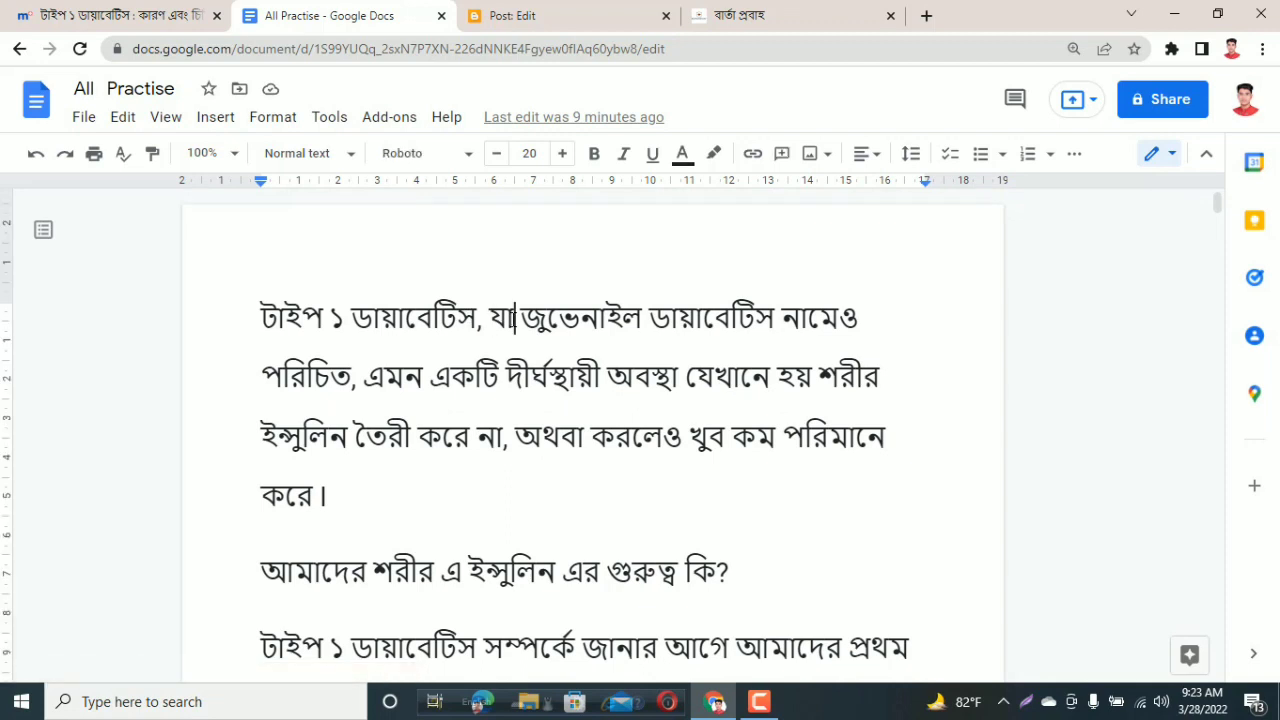
Search Google for "copyright checker" in a new browser tab.
{"action": "left_click", "coordinate": [928, 14]}
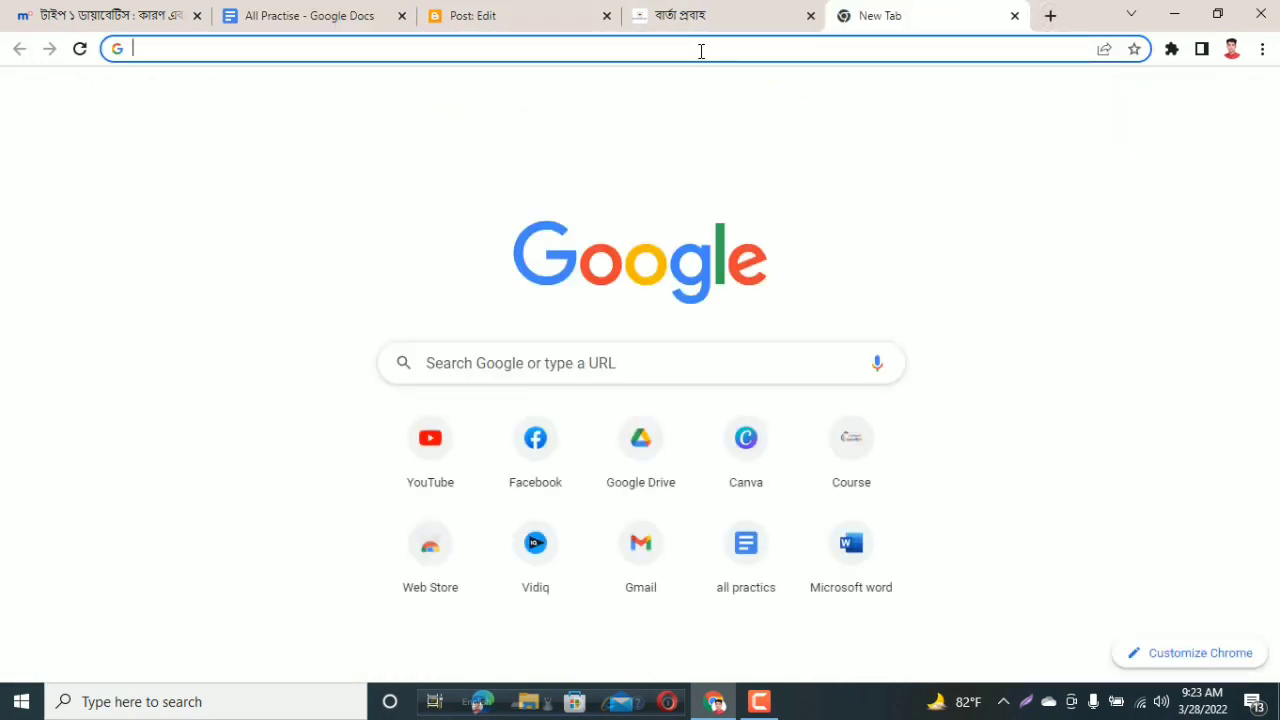
{"action": "left_click", "coordinate": [701, 51]}
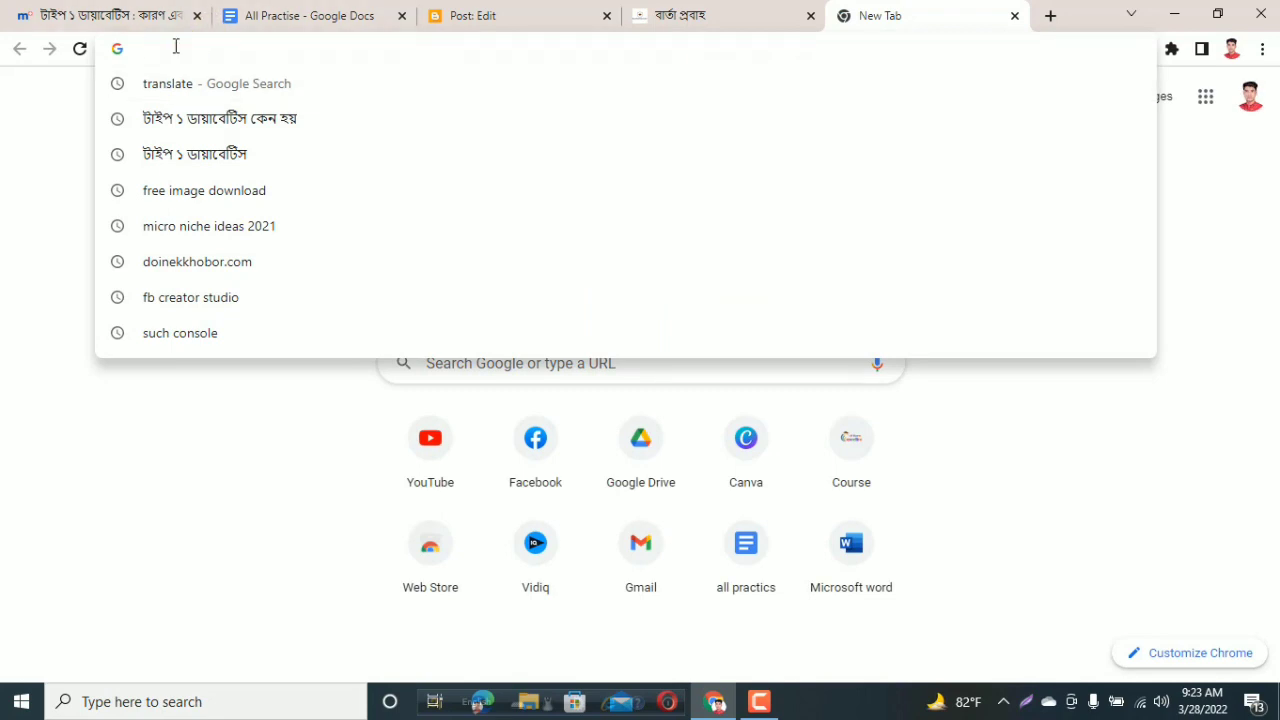
{"action": "type", "text": "copy"}
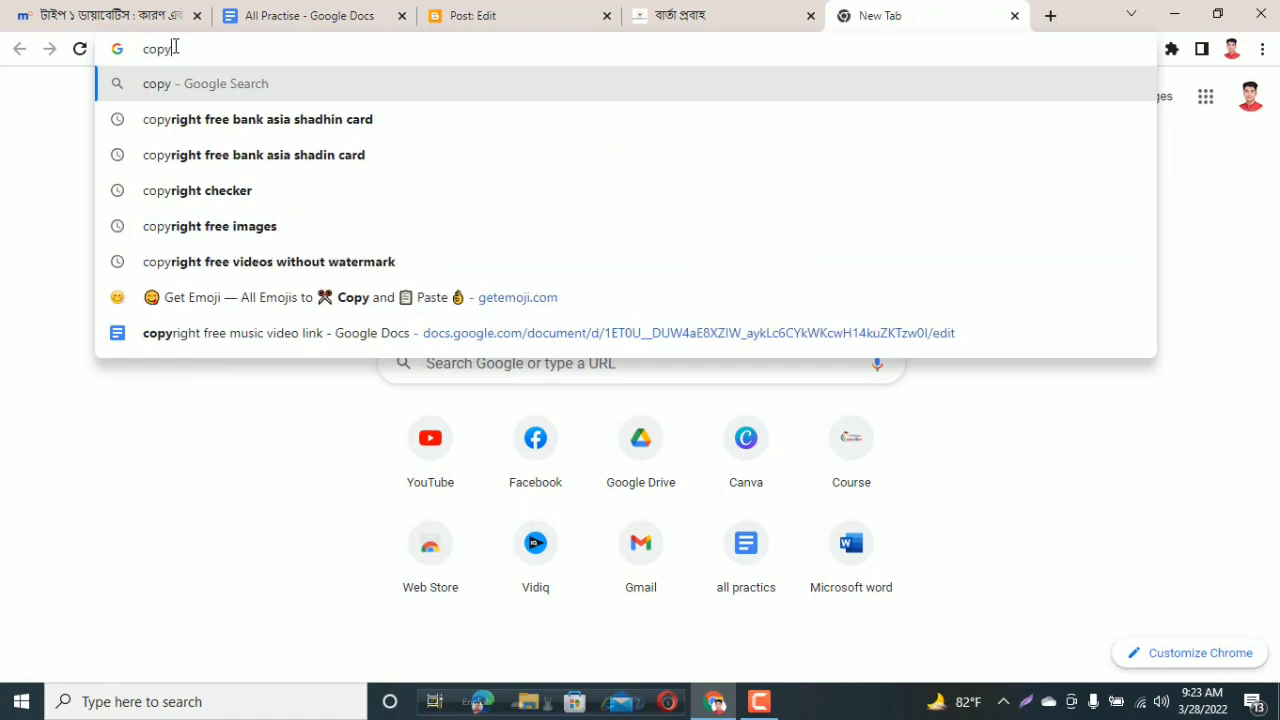
{"action": "type", "text": "ri"}
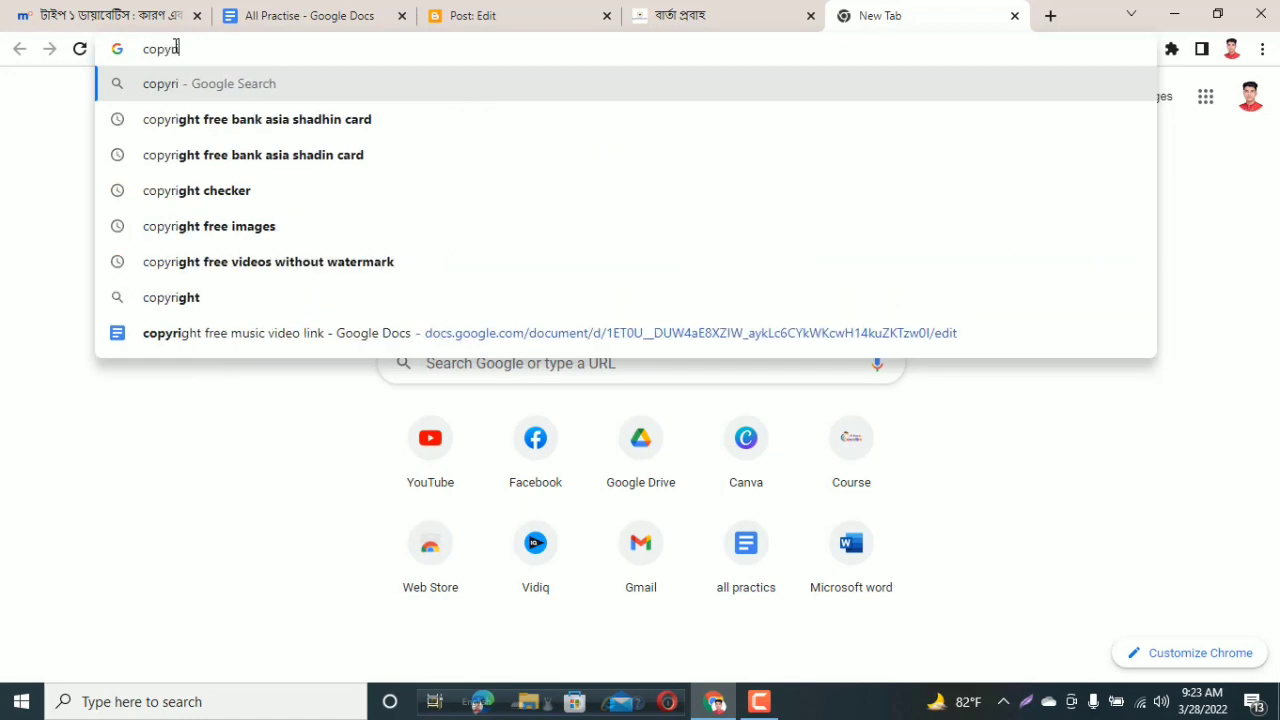
{"action": "left_click", "coordinate": [210, 195]}
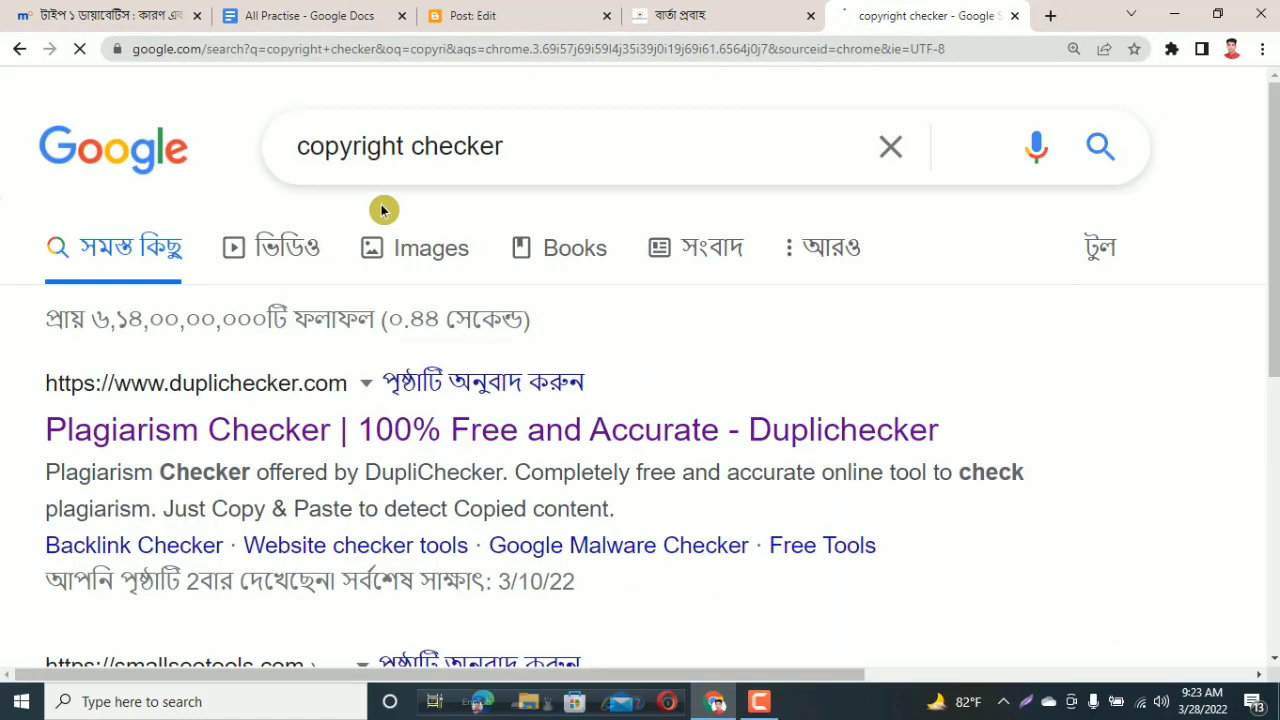
Look through the search results for plagiarism checking sites, and close the search tab.
{"action": "scroll", "coordinate": [334, 340], "scroll_direction": "down", "scroll_amount": 10}
{"action": "scroll", "coordinate": [335, 343], "scroll_direction": "down", "scroll_amount": 10}
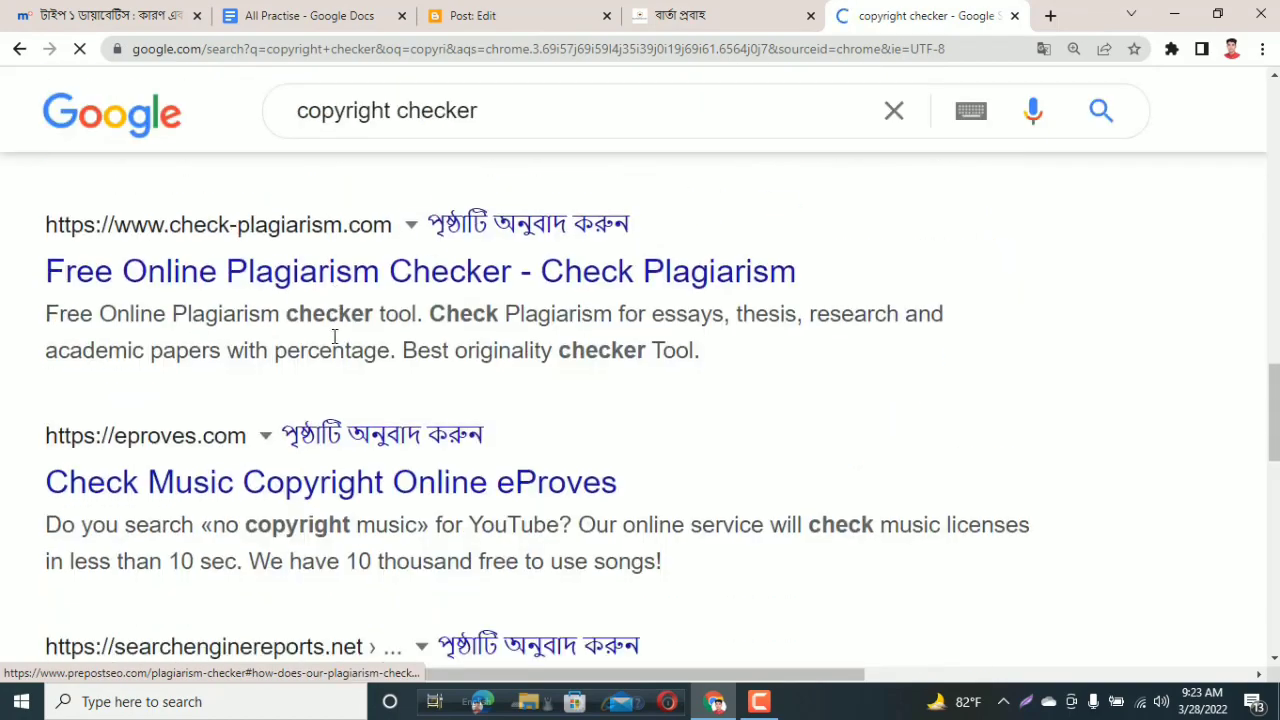
{"action": "scroll", "coordinate": [335, 343], "scroll_direction": "up", "scroll_amount": 13}
{"action": "scroll", "coordinate": [336, 343], "scroll_direction": "up", "scroll_amount": 5}
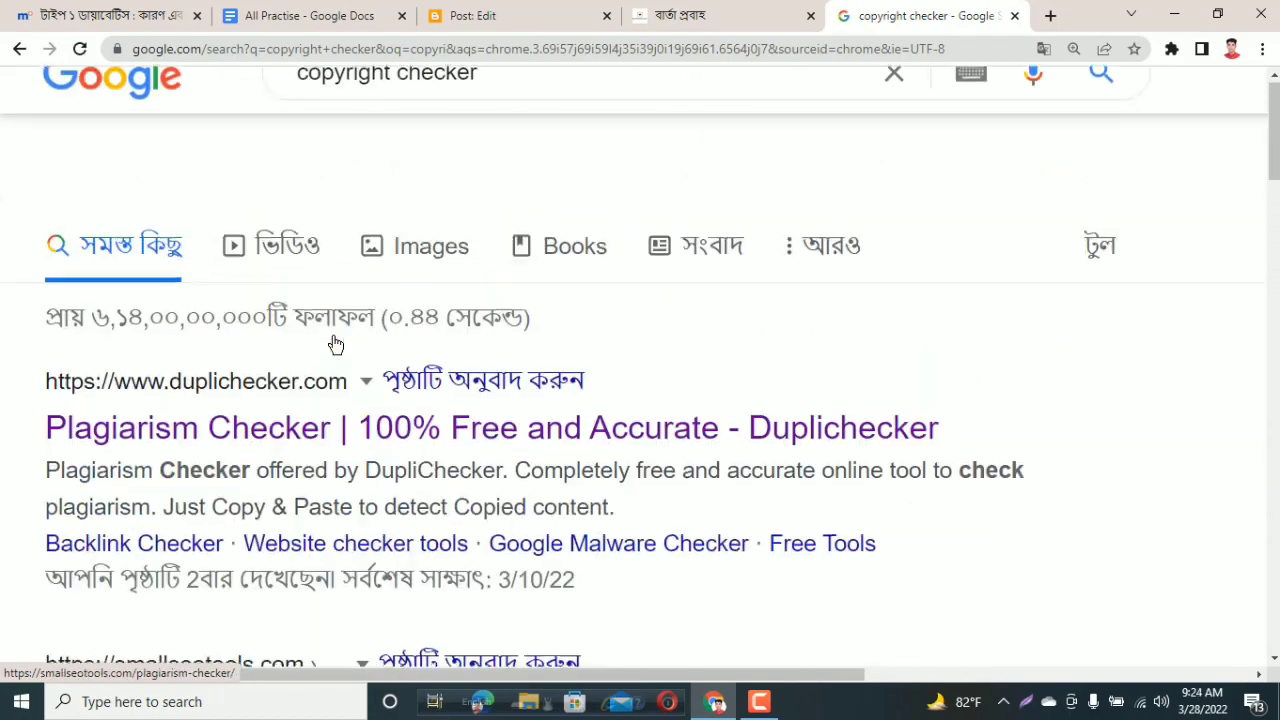
{"action": "scroll", "coordinate": [338, 388], "scroll_direction": "down", "scroll_amount": 2}
{"action": "scroll", "coordinate": [338, 388], "scroll_direction": "down", "scroll_amount": 4}
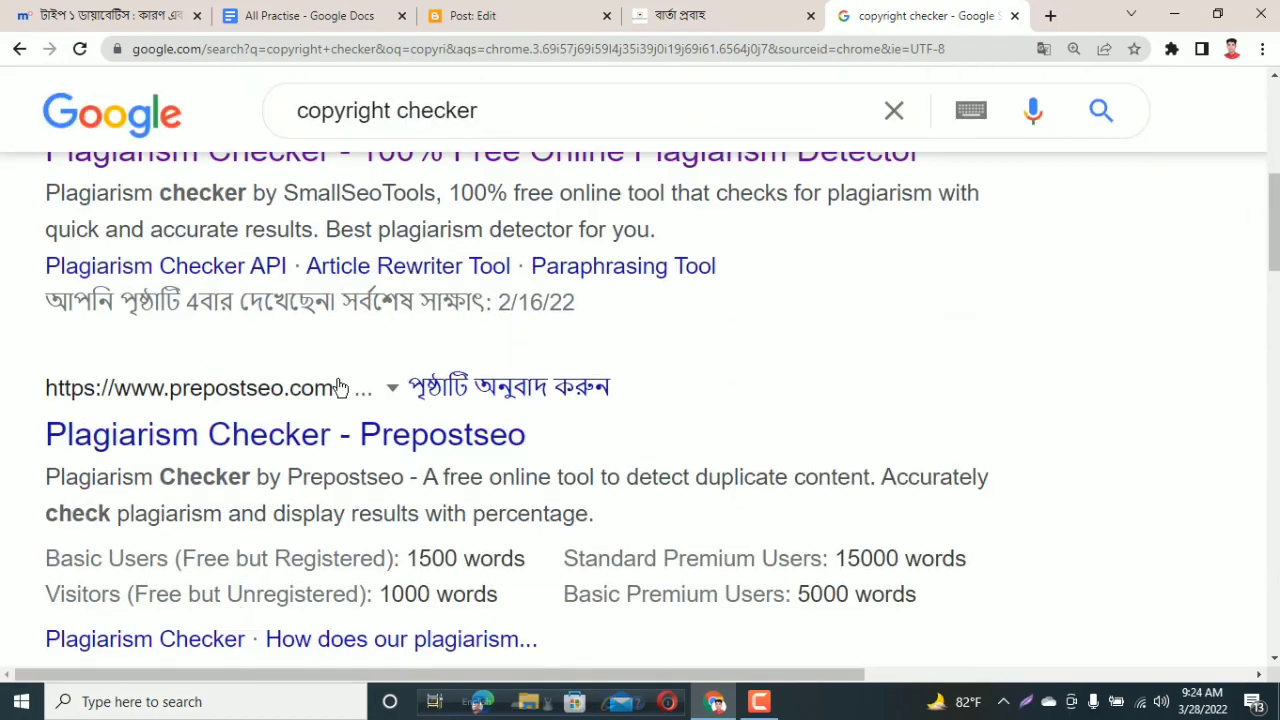
{"action": "scroll", "coordinate": [354, 437], "scroll_direction": "down", "scroll_amount": 6}
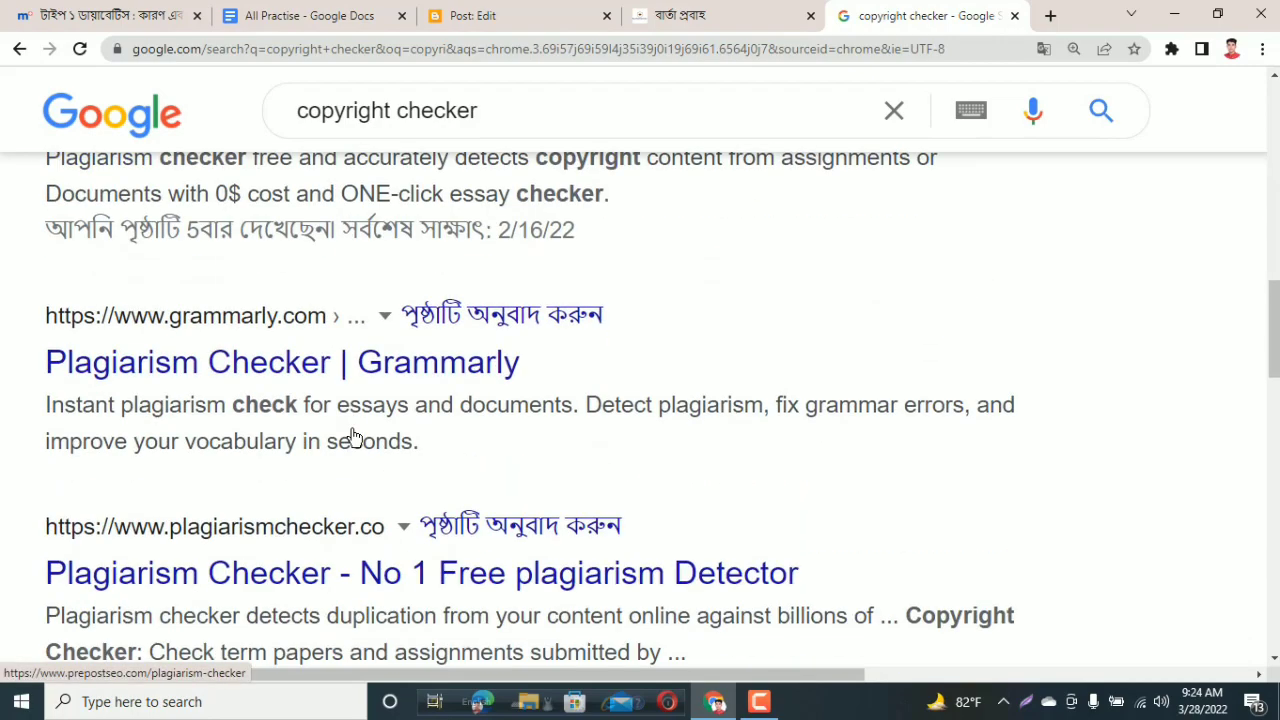
{"action": "scroll", "coordinate": [368, 434], "scroll_direction": "down", "scroll_amount": 5}
{"action": "scroll", "coordinate": [368, 434], "scroll_direction": "down", "scroll_amount": 3}
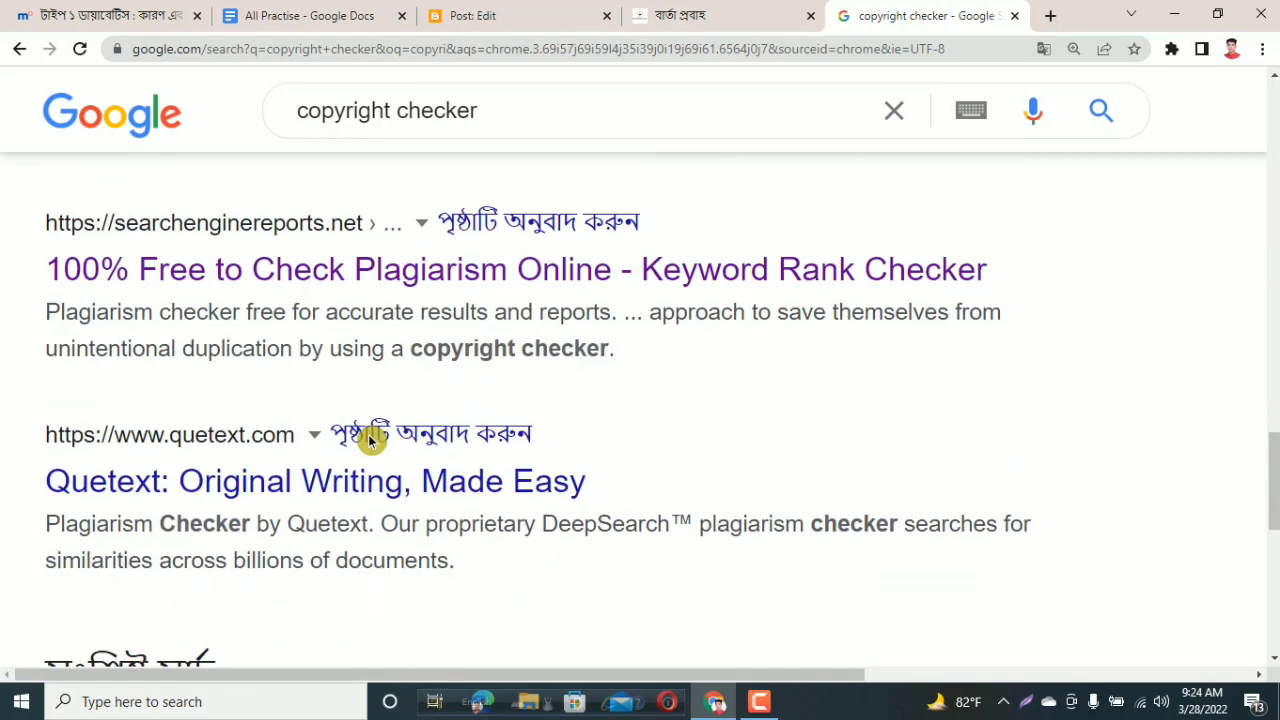
{"action": "scroll", "coordinate": [352, 480], "scroll_direction": "down", "scroll_amount": 5}
{"action": "scroll", "coordinate": [360, 486], "scroll_direction": "up", "scroll_amount": 5}
{"action": "scroll", "coordinate": [362, 462], "scroll_direction": "up", "scroll_amount": 15}
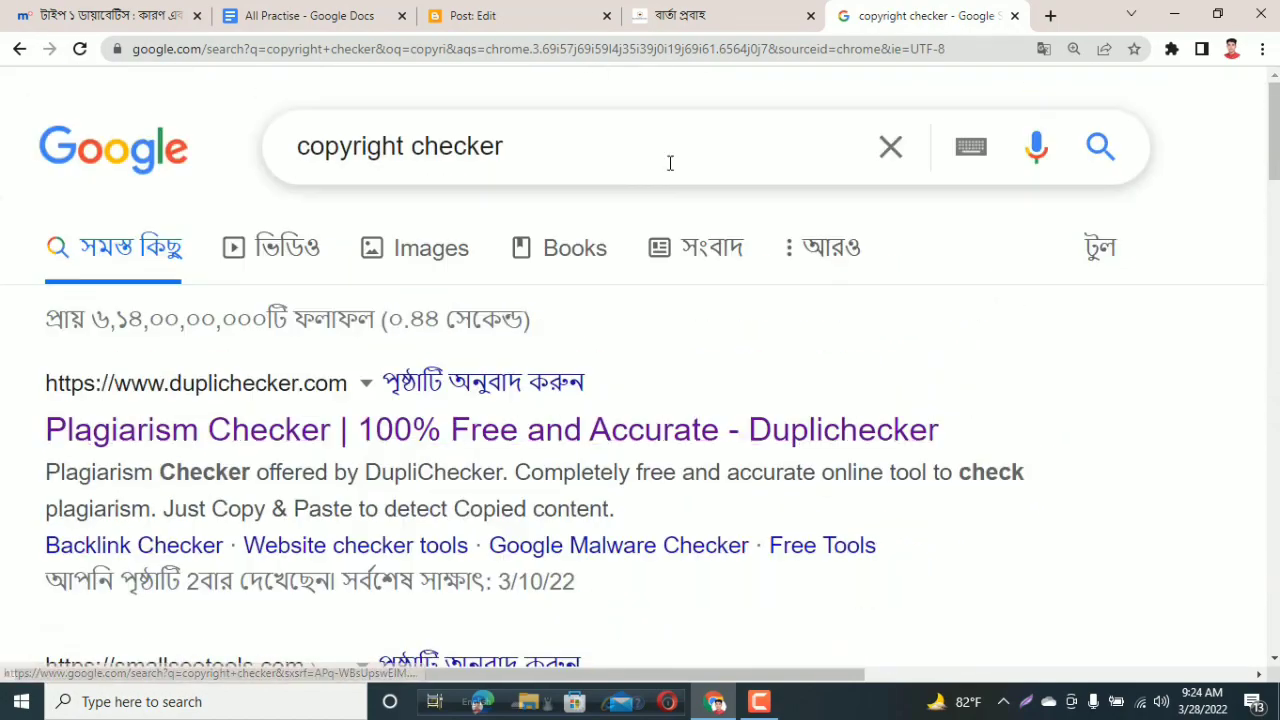
{"action": "left_click", "coordinate": [888, 147]}
{"action": "left_click", "coordinate": [1015, 16]}
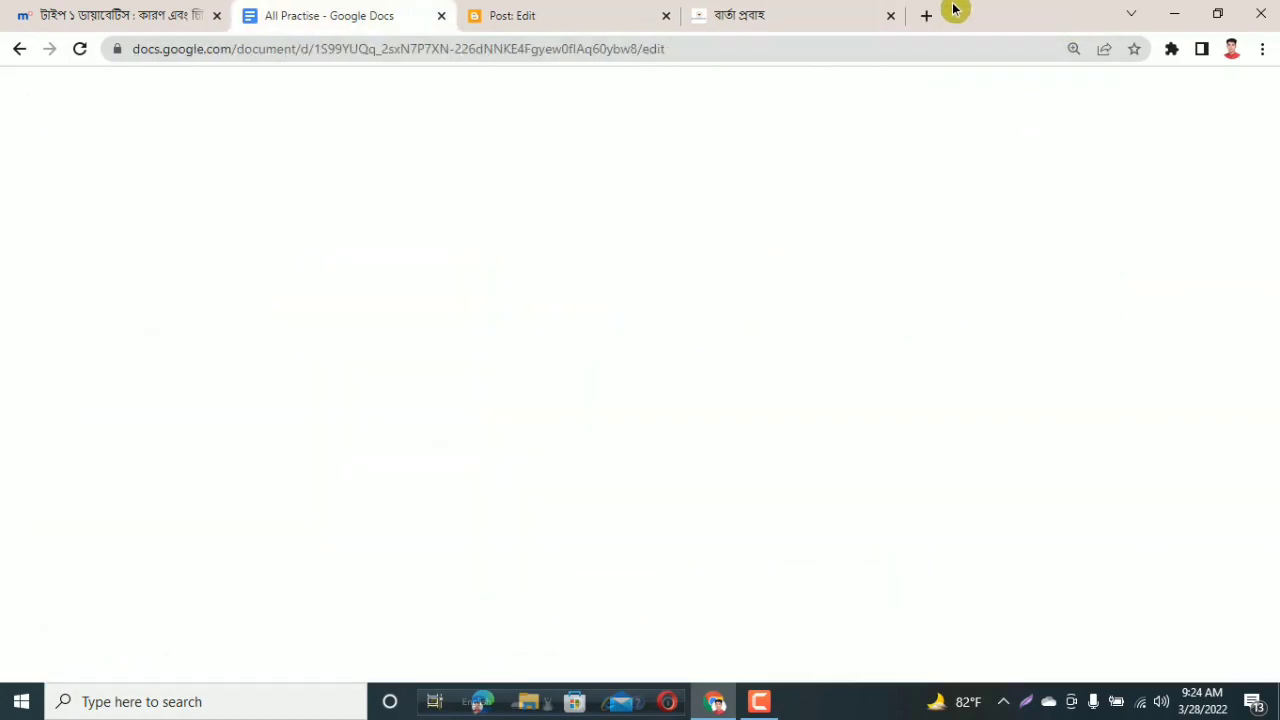
Open duplichecker.com in a new browser tab and bring up the text entry area of its Plagiarism Checker.
{"action": "left_click", "coordinate": [923, 14]}
{"action": "left_click", "coordinate": [530, 48]}
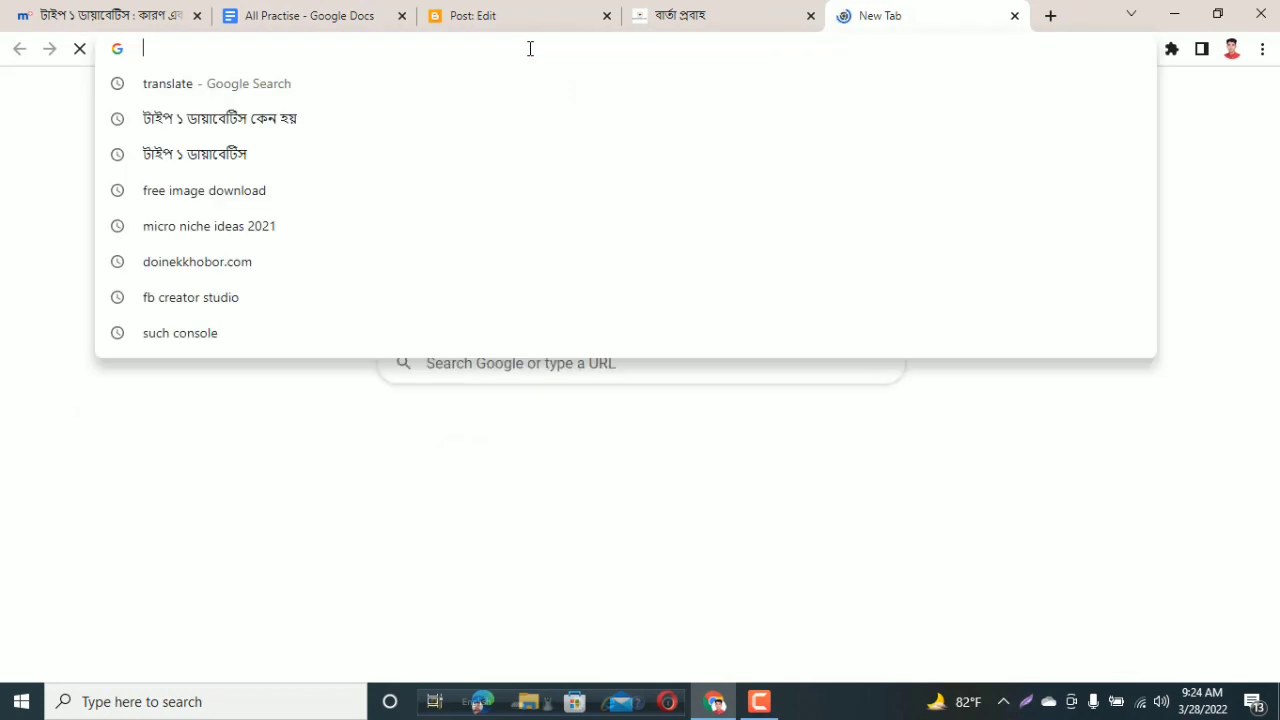
{"action": "type", "text": "dup"}
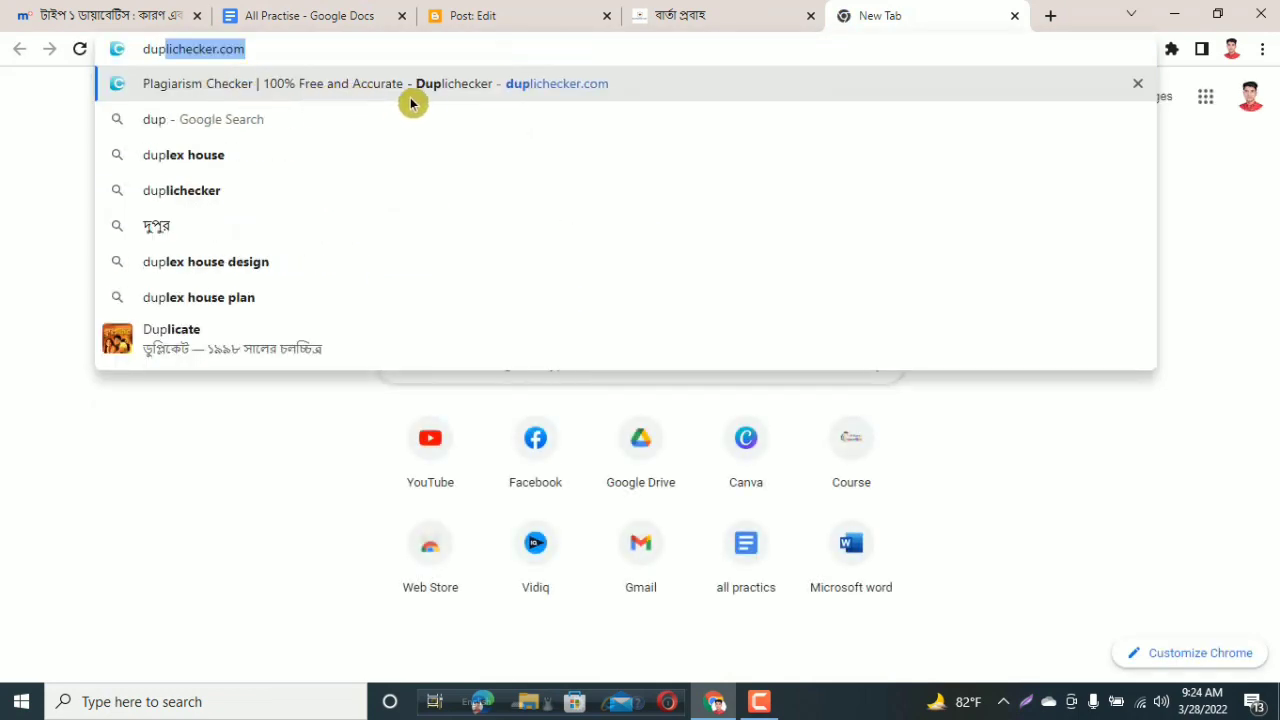
{"action": "left_click", "coordinate": [596, 84]}
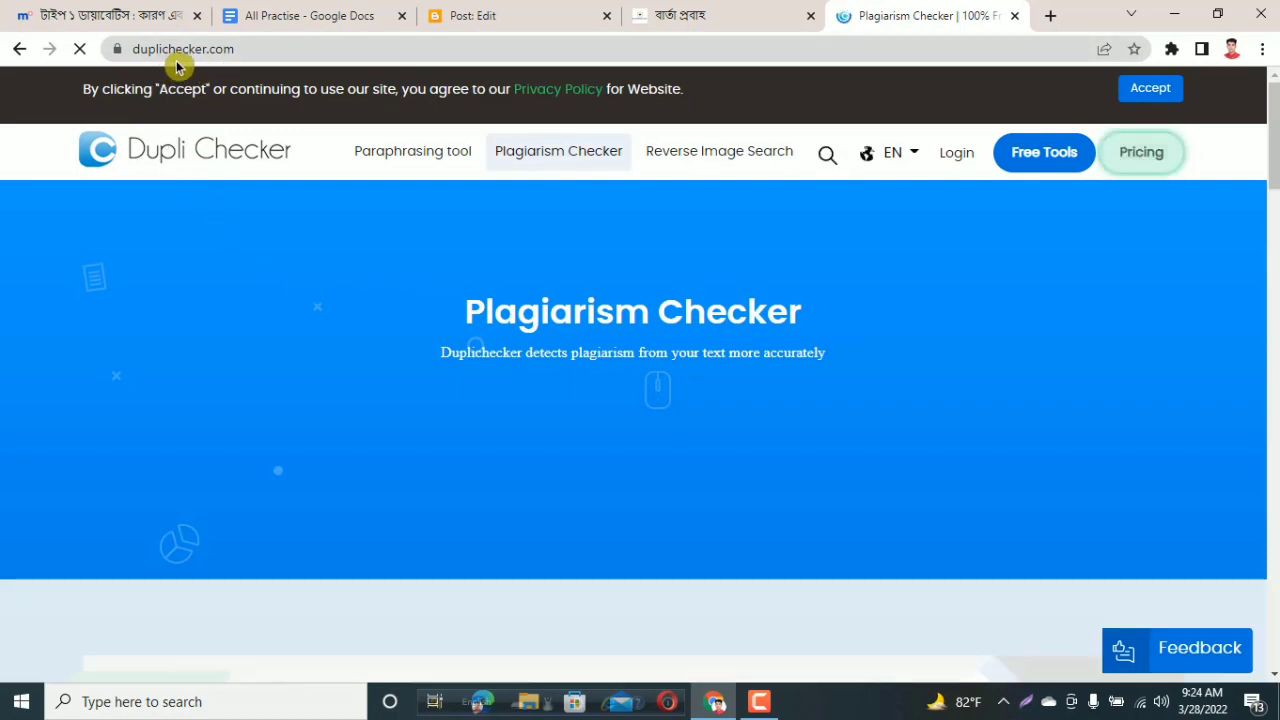
{"action": "scroll", "coordinate": [393, 360], "scroll_direction": "down", "scroll_amount": 4}
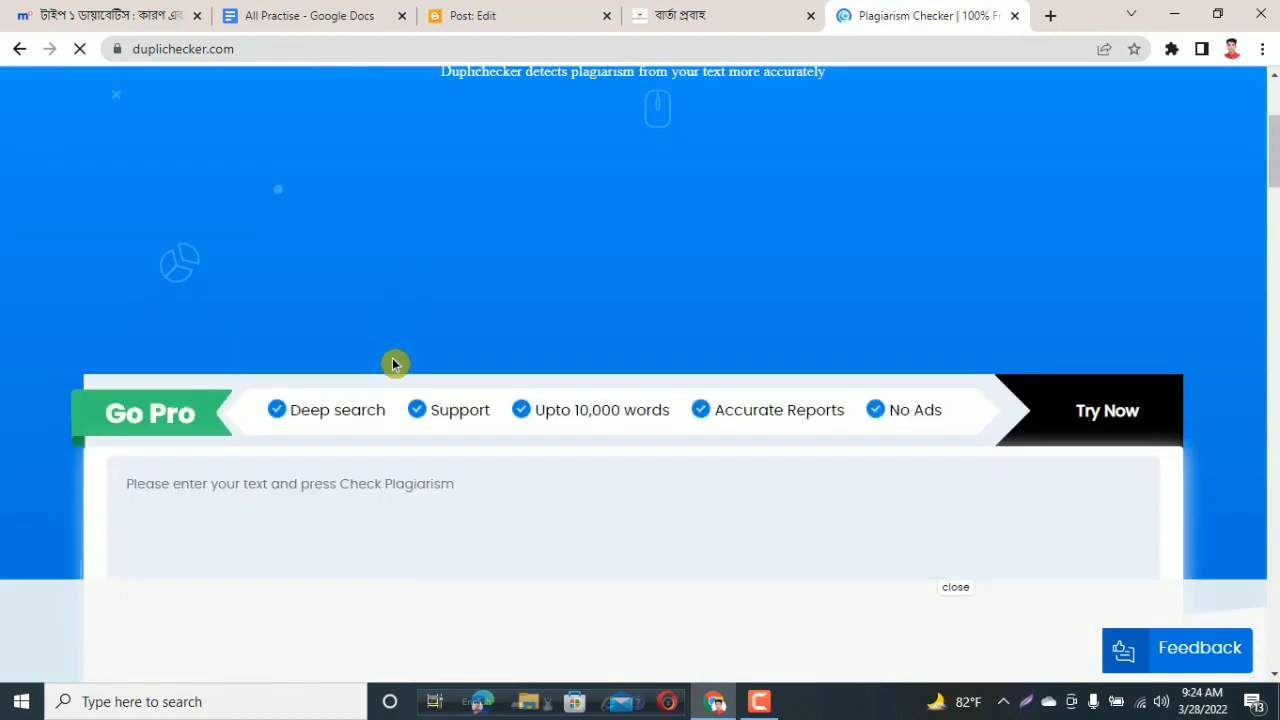
{"action": "scroll", "coordinate": [360, 335], "scroll_direction": "down", "scroll_amount": 3}
Copy the entire type 1 diabetes article, from its opening paragraph to the final exercise bullet, from the All Practise document.
{"action": "left_click", "coordinate": [277, 13]}
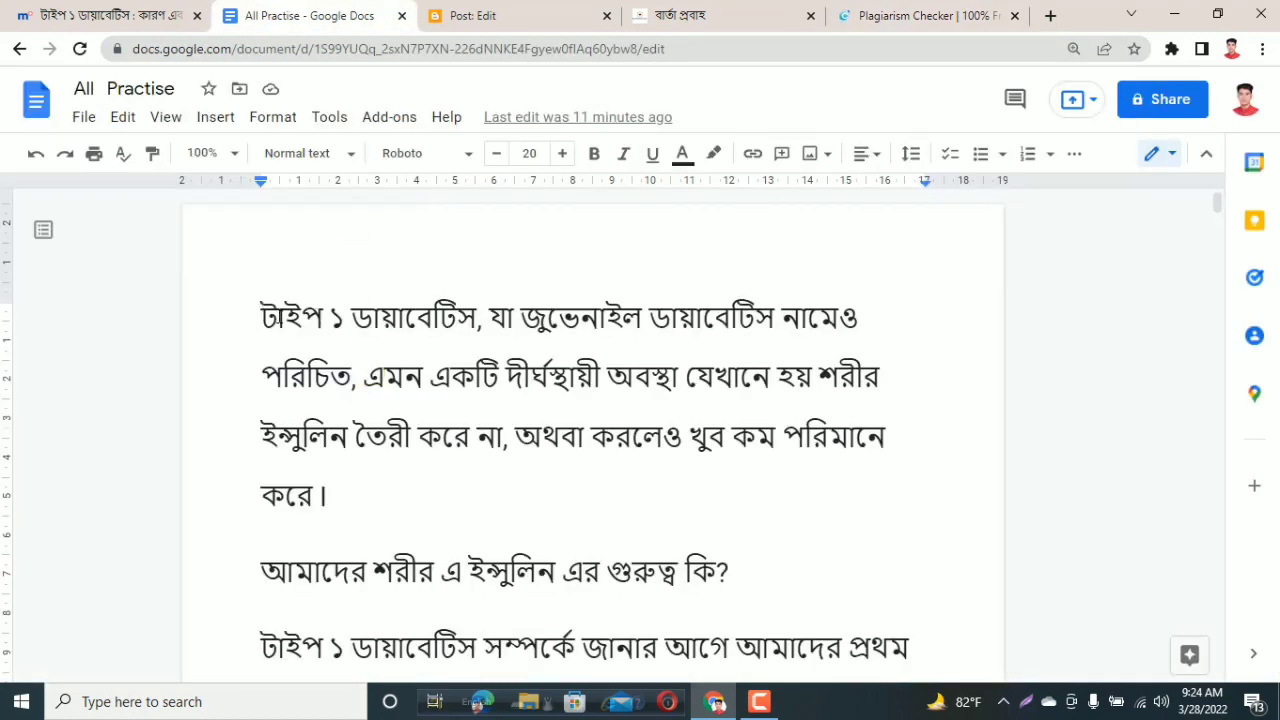
{"action": "left_click_drag", "start_coordinate": [344, 424], "coordinate": [405, 714]}
{"action": "left_click_drag", "start_coordinate": [455, 517], "coordinate": [759, 363]}
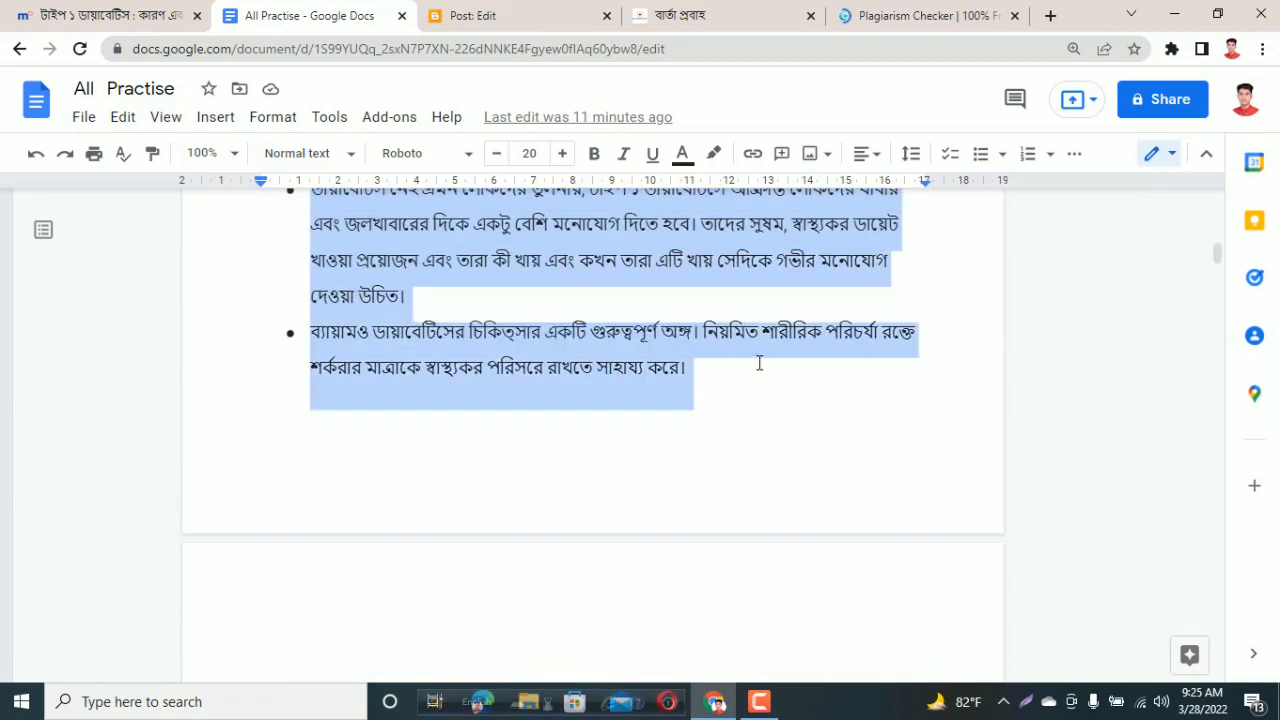
{"action": "right_click", "coordinate": [697, 262]}
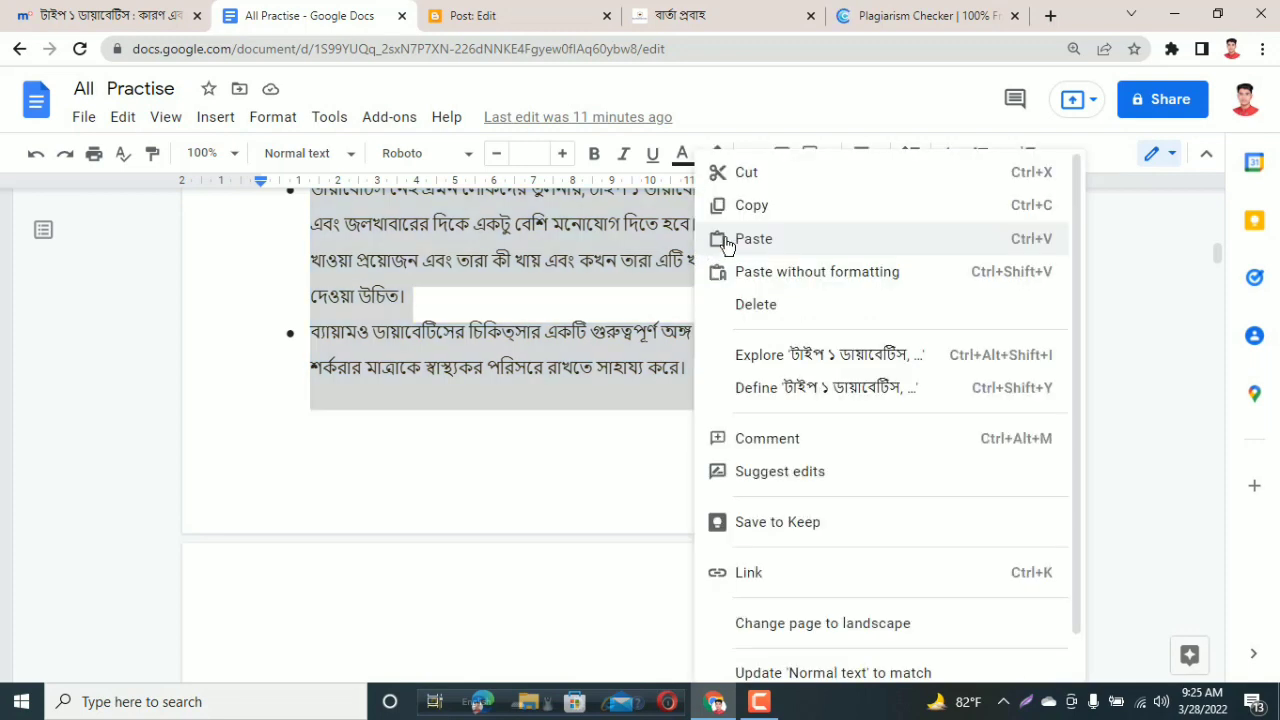
{"action": "left_click", "coordinate": [752, 205]}
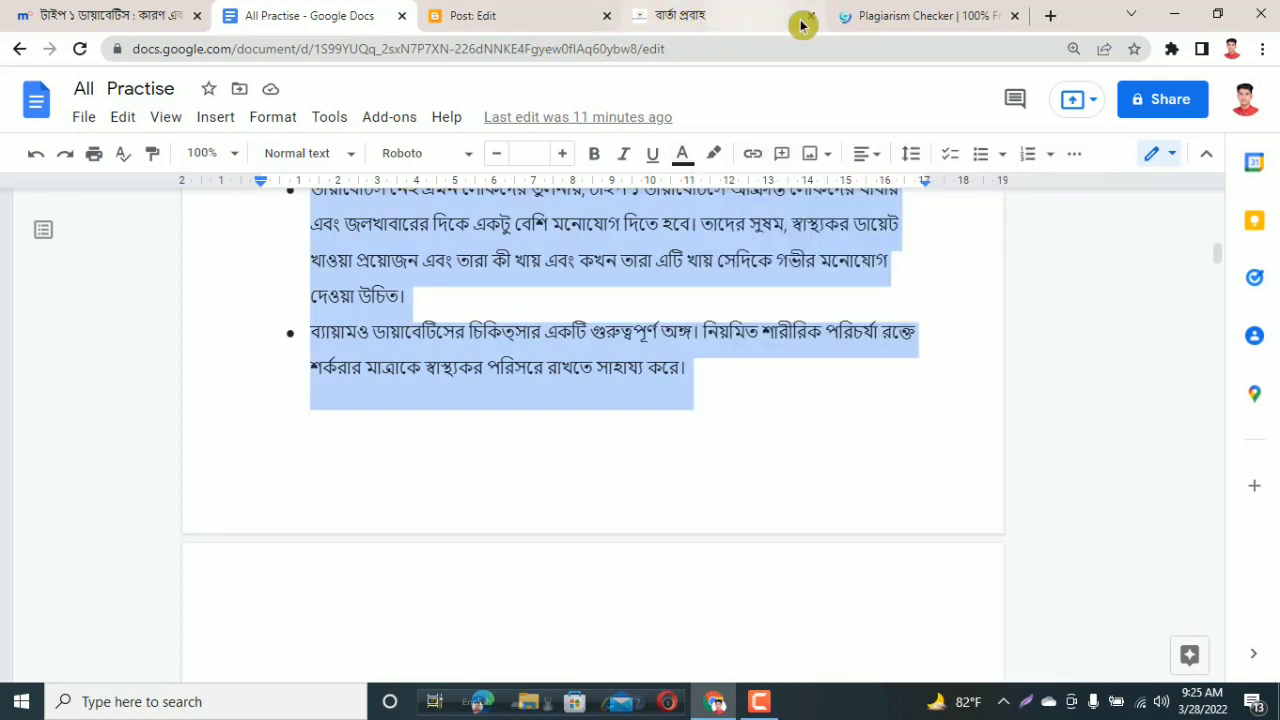
Paste the copied diabetes article into the text entry area of Dupli Checker's Plagiarism Checker.
{"action": "left_click", "coordinate": [874, 16]}
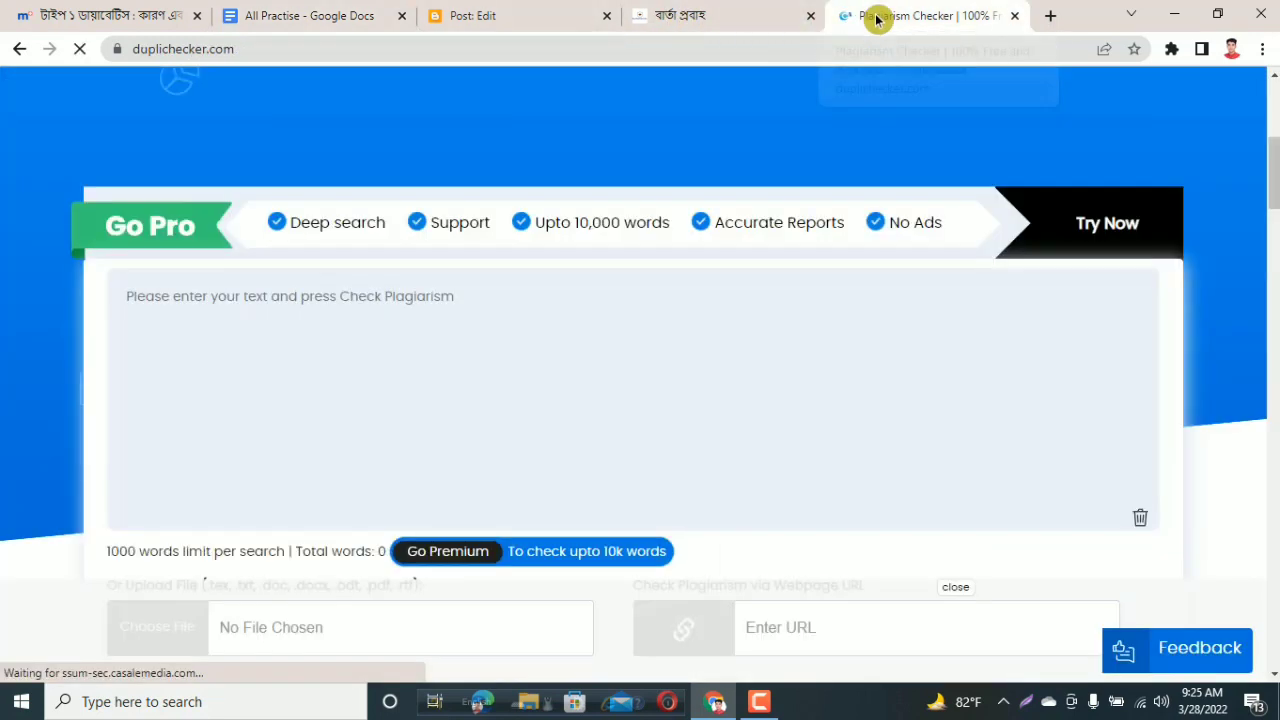
{"action": "left_click", "coordinate": [158, 292]}
{"action": "right_click", "coordinate": [163, 299]}
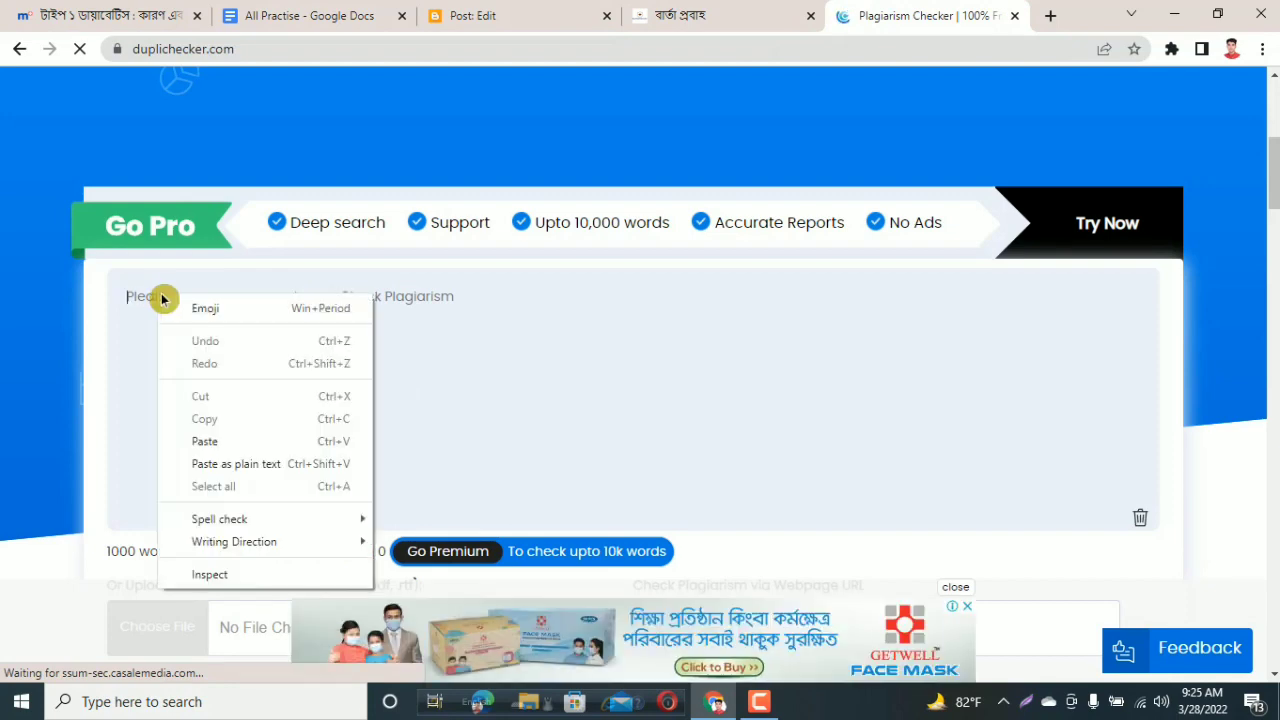
{"action": "left_click", "coordinate": [224, 441]}
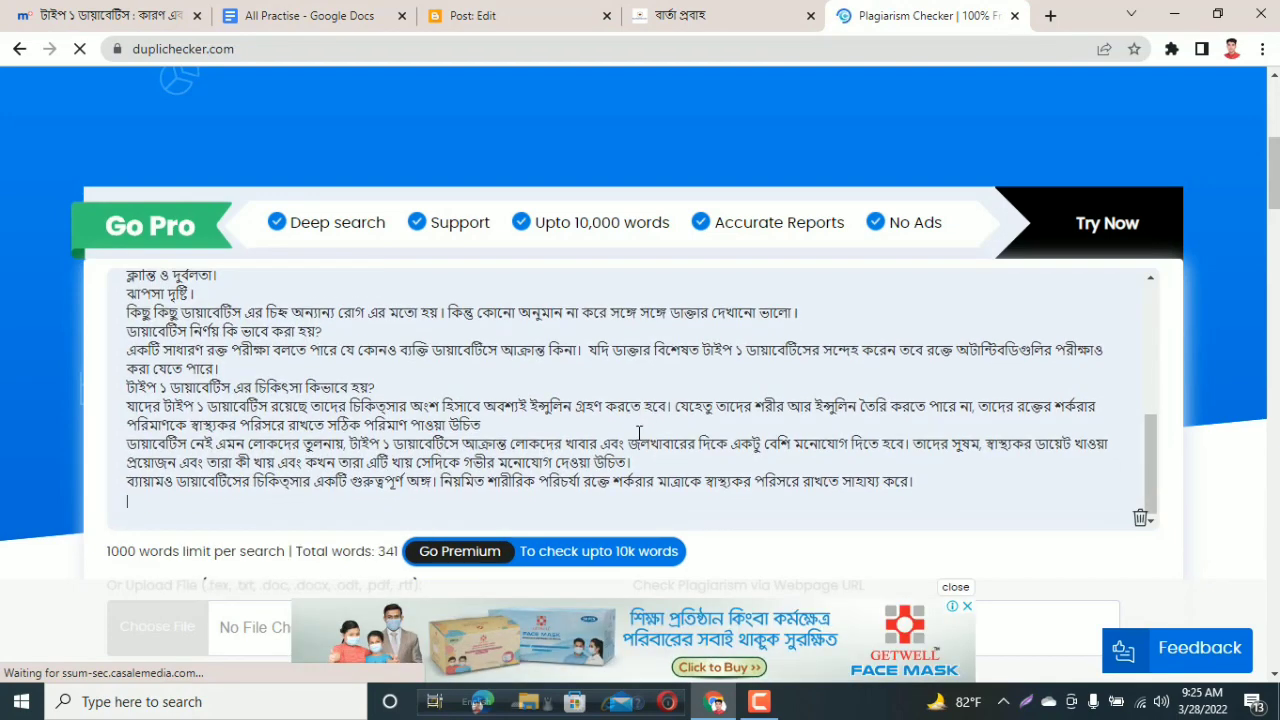
Complete the "I'm not a robot" verification and run the plagiarism check on the pasted article.
{"action": "scroll", "coordinate": [690, 415], "scroll_direction": "down", "scroll_amount": 7}
{"action": "scroll", "coordinate": [620, 351], "scroll_direction": "up", "scroll_amount": 3}
{"action": "left_click", "coordinate": [511, 330]}
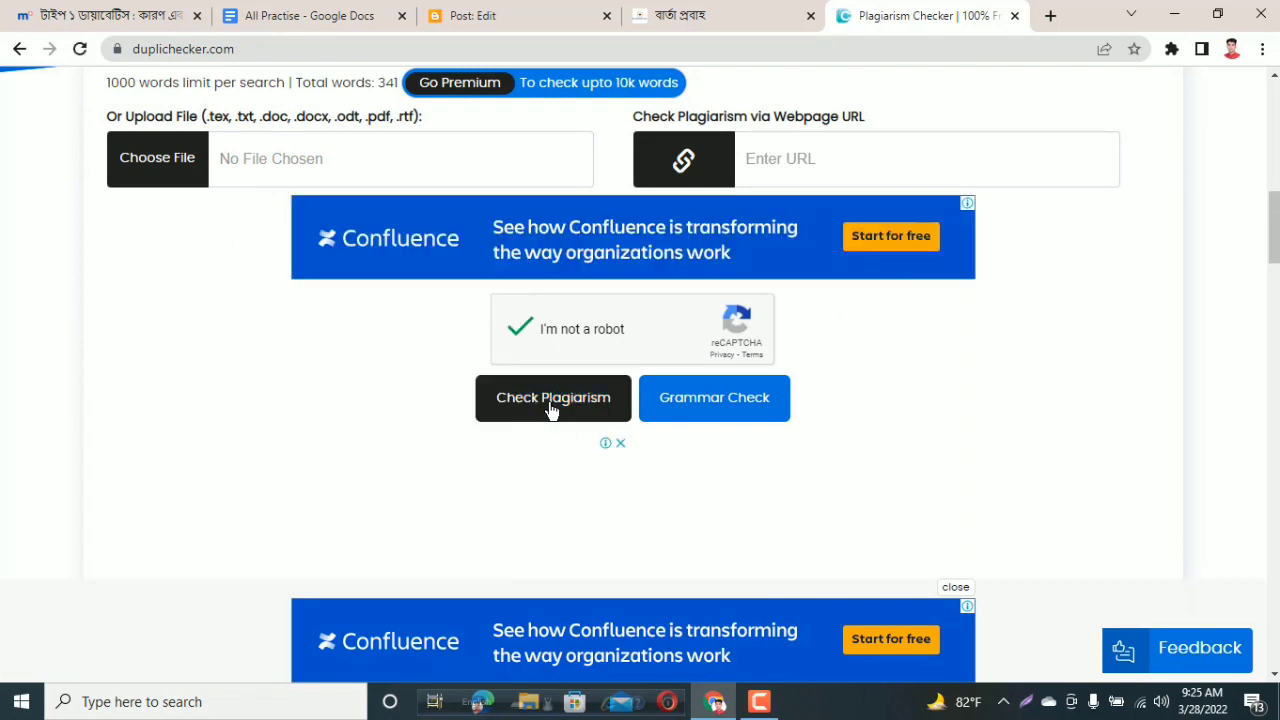
{"action": "left_click", "coordinate": [549, 400]}
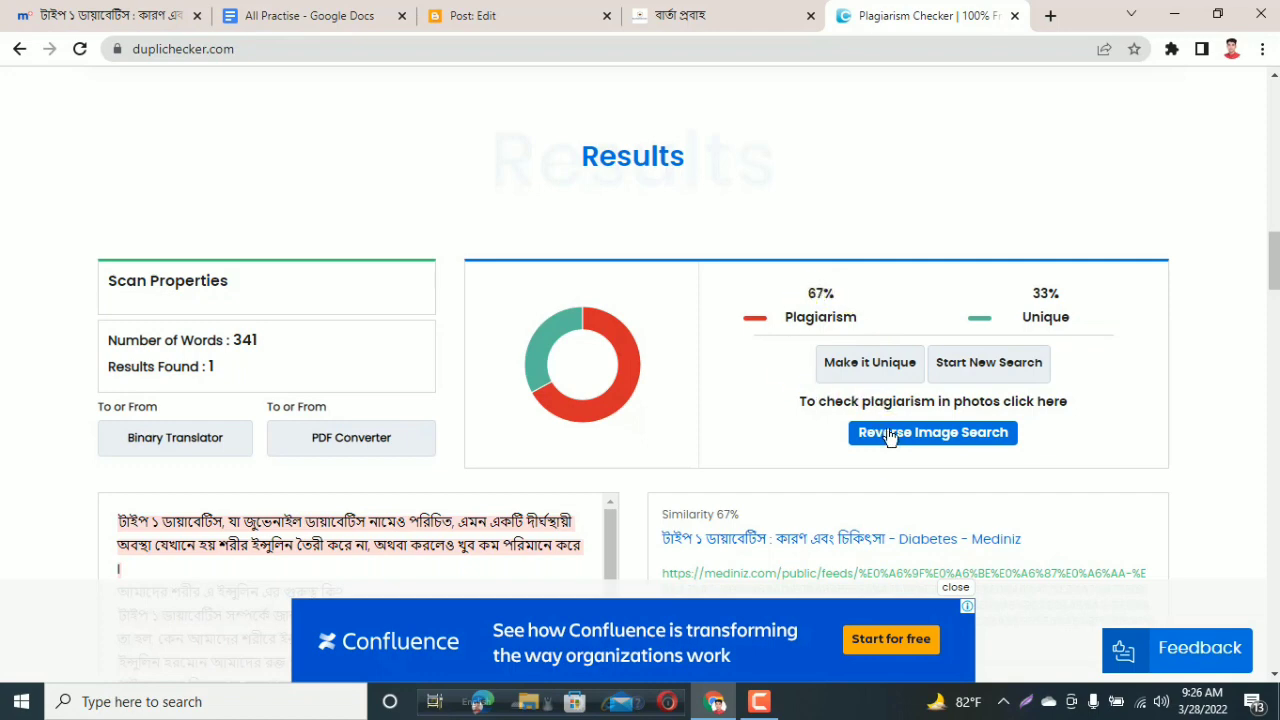
Review the plagiarism results, including the percentages, the highlighted passages and the matched source.
{"action": "scroll", "coordinate": [886, 447], "scroll_direction": "down", "scroll_amount": 2}
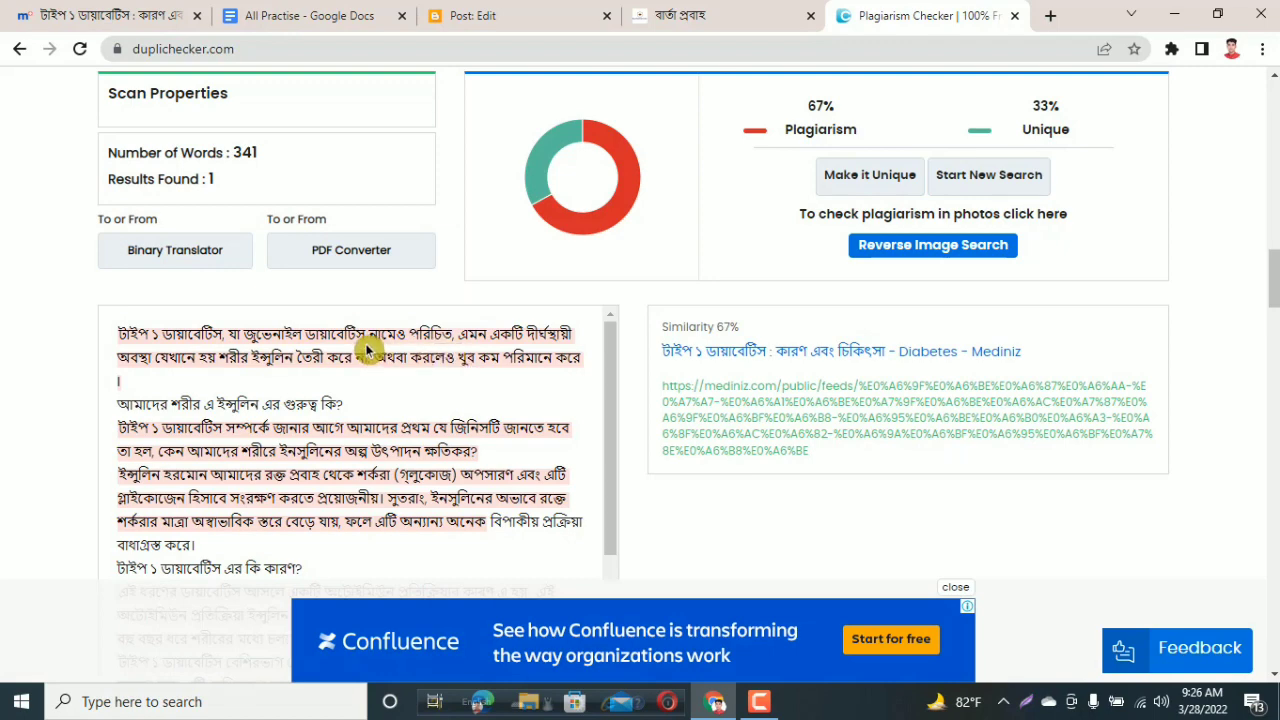
{"action": "scroll", "coordinate": [306, 405], "scroll_direction": "down", "scroll_amount": 6}
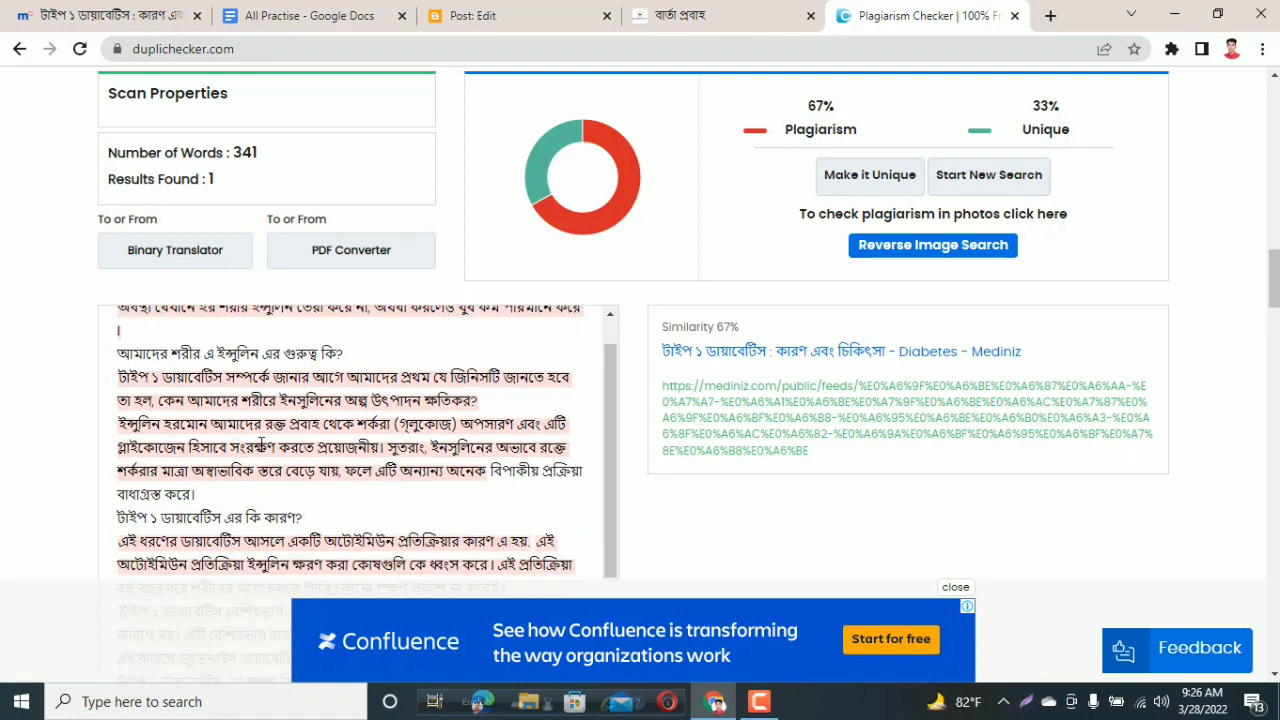
{"action": "scroll", "coordinate": [312, 398], "scroll_direction": "up", "scroll_amount": 5}
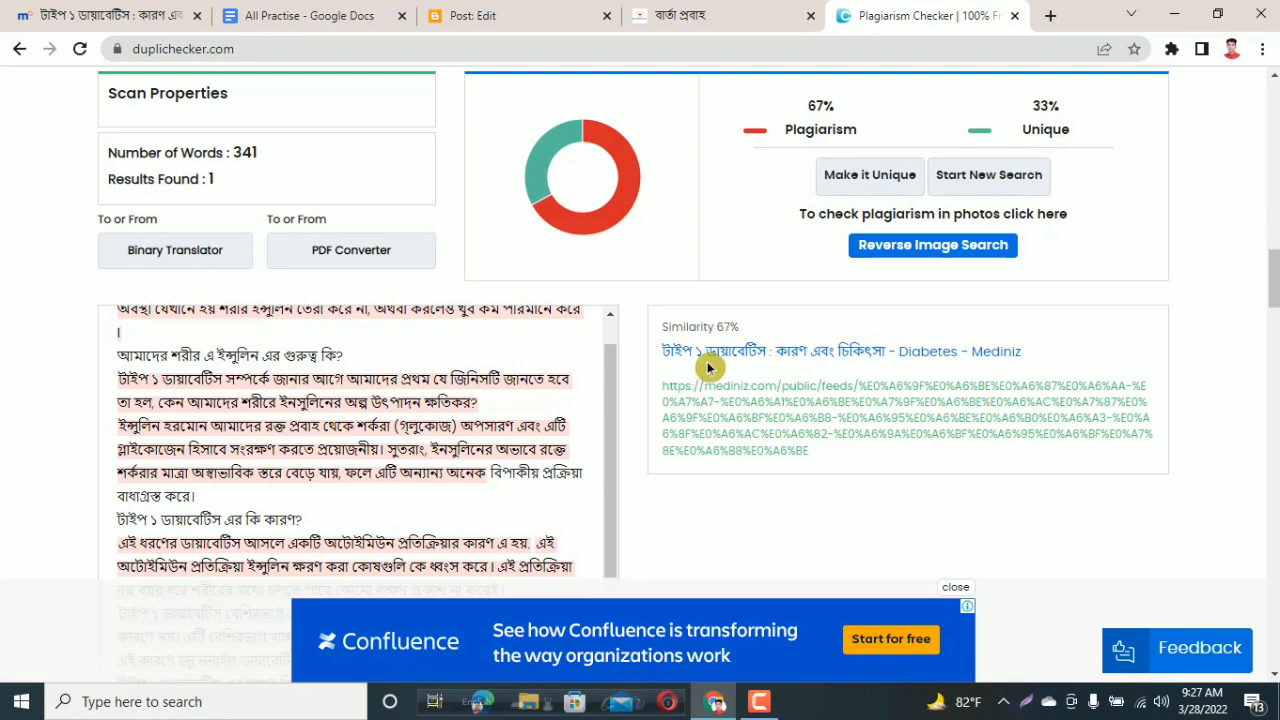
Open the matched Mediniz source page and read through its type 1 diabetes article from title to treatment section.
{"action": "left_click", "coordinate": [796, 405]}
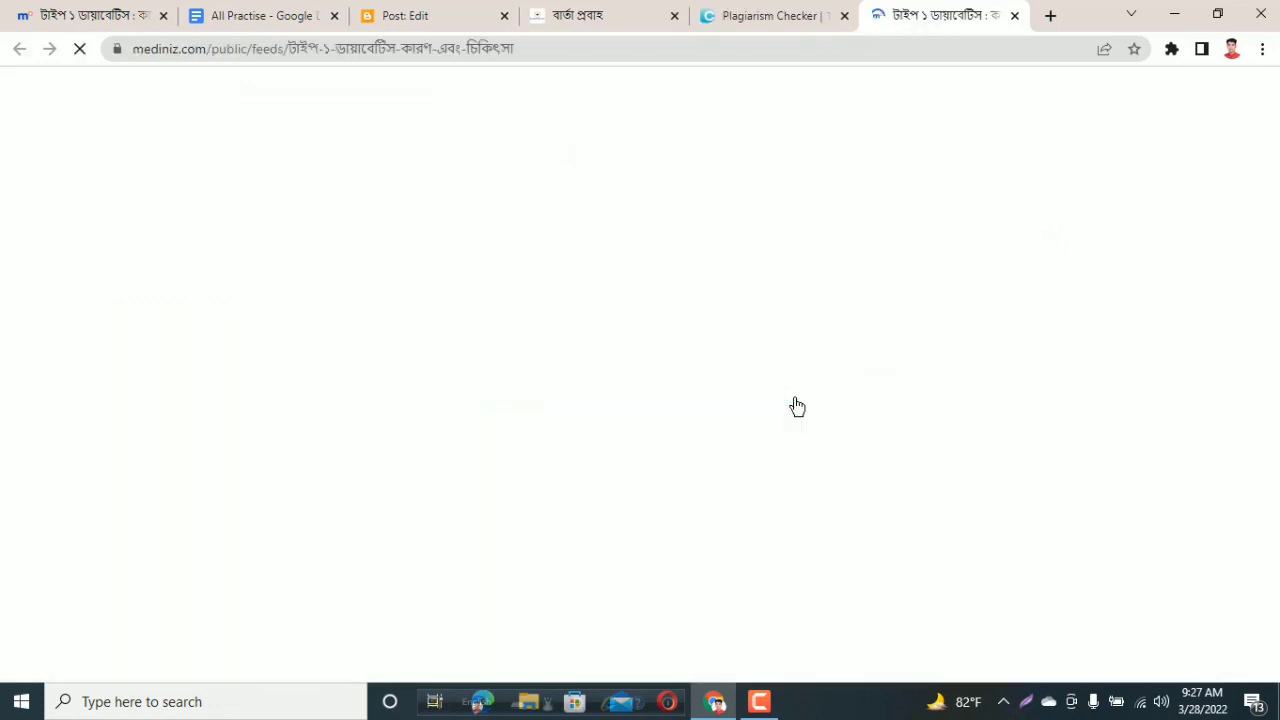
{"action": "scroll", "coordinate": [798, 343], "scroll_direction": "down", "scroll_amount": 3}
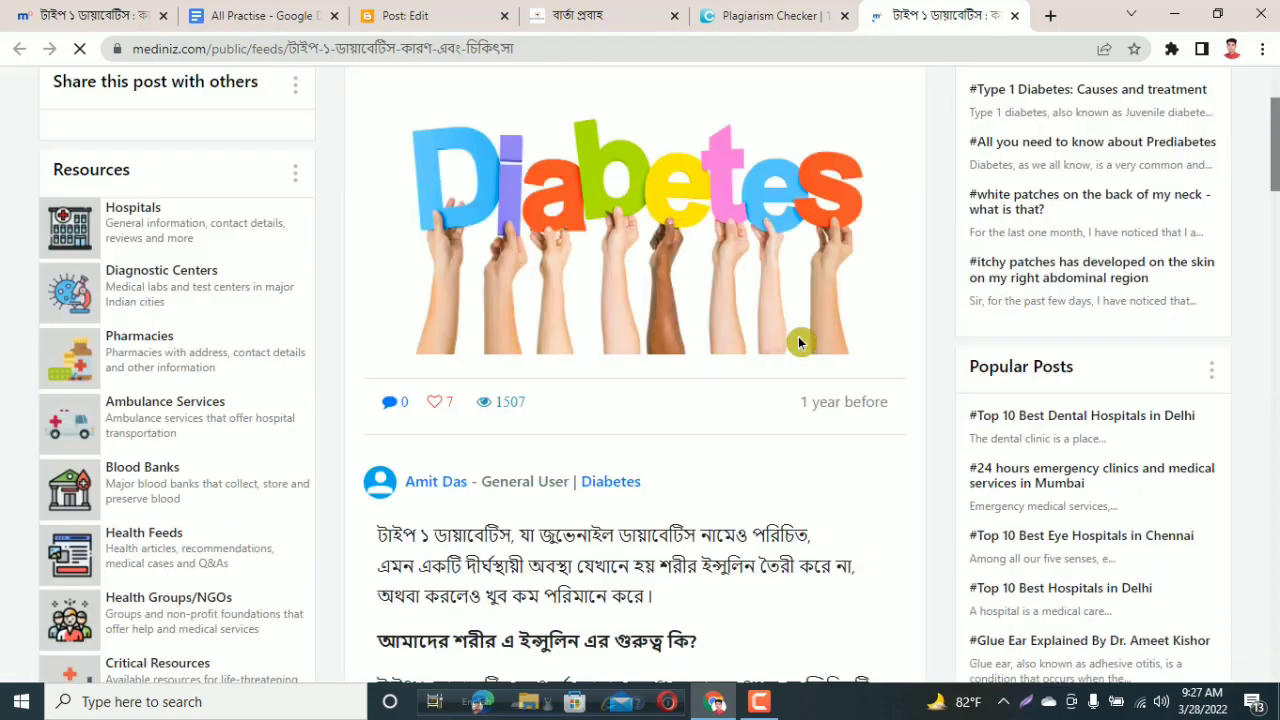
{"action": "scroll", "coordinate": [798, 343], "scroll_direction": "down", "scroll_amount": 7}
{"action": "scroll", "coordinate": [798, 343], "scroll_direction": "up", "scroll_amount": 10}
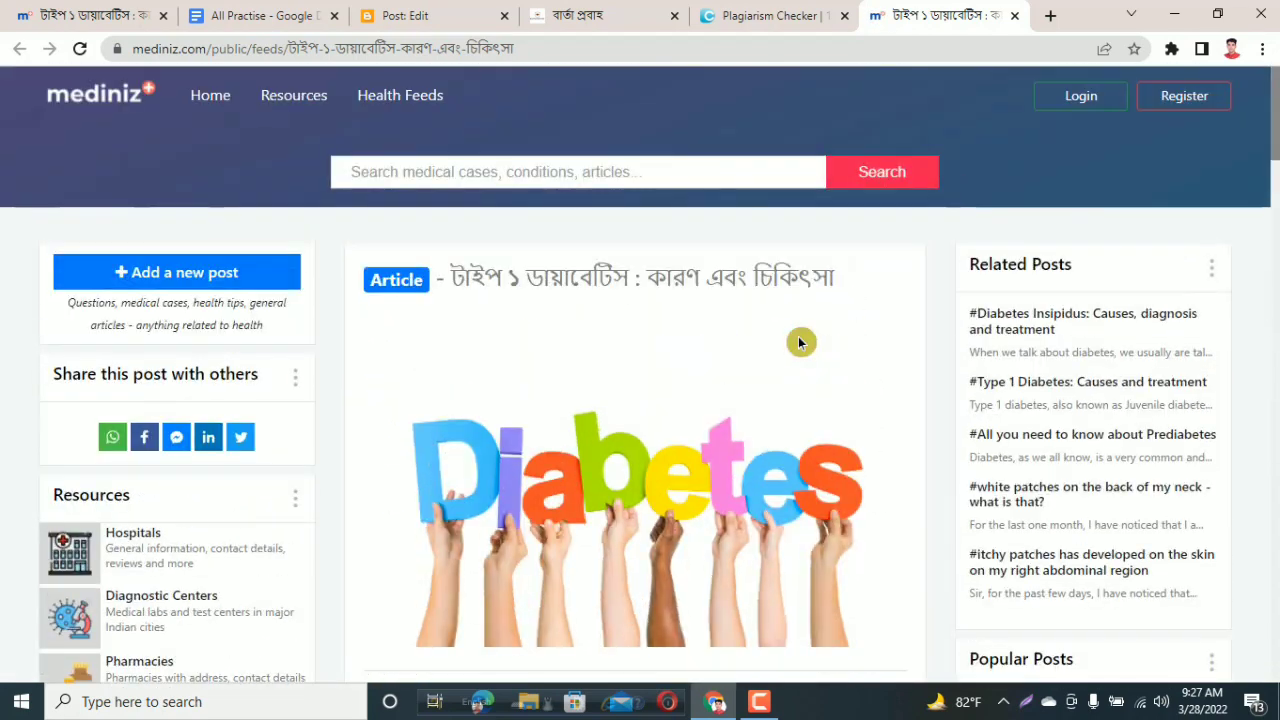
{"action": "scroll", "coordinate": [798, 337], "scroll_direction": "down", "scroll_amount": 15}
{"action": "scroll", "coordinate": [798, 337], "scroll_direction": "up", "scroll_amount": 5}
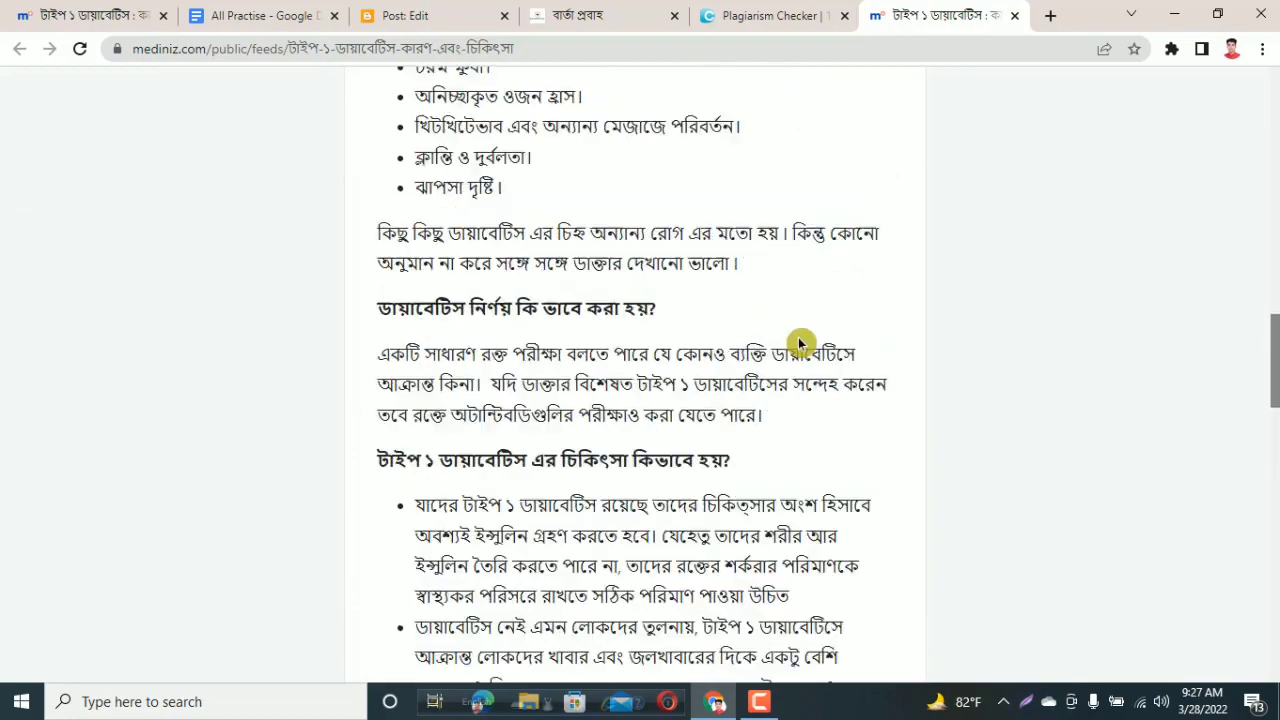
{"action": "scroll", "coordinate": [766, 270], "scroll_direction": "up", "scroll_amount": 10}
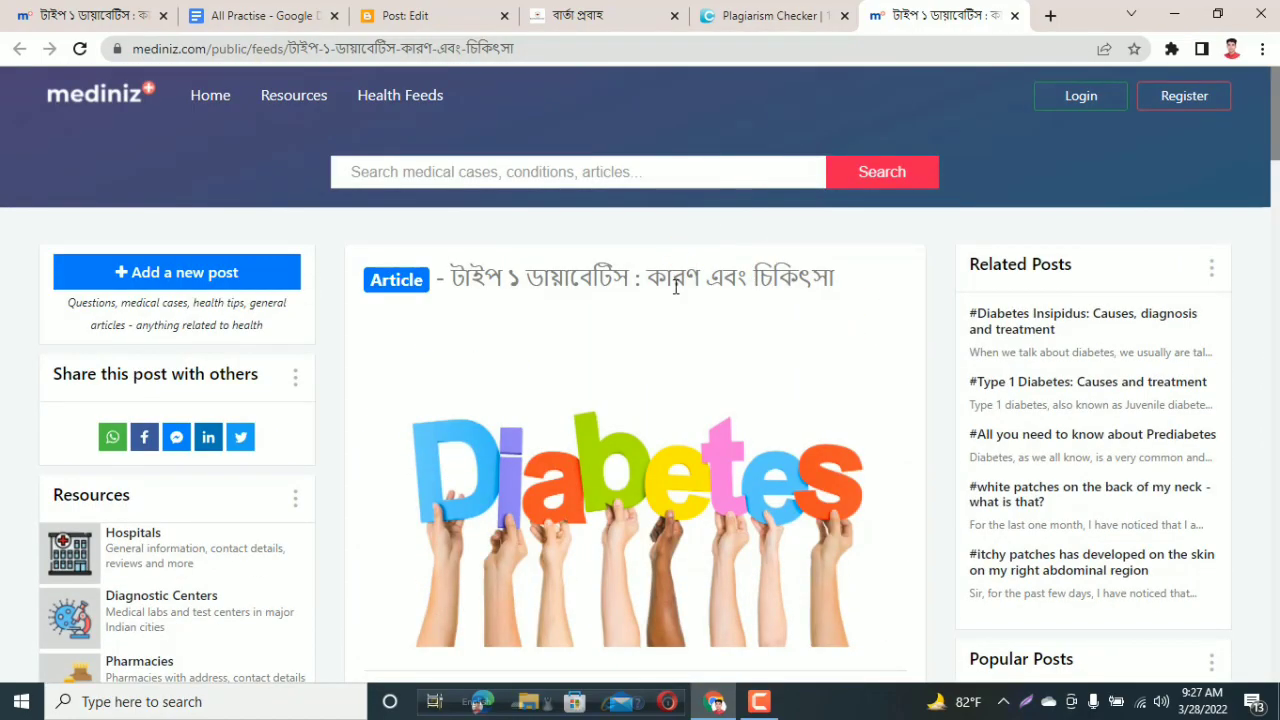
{"action": "scroll", "coordinate": [673, 278], "scroll_direction": "down", "scroll_amount": 7}
{"action": "scroll", "coordinate": [673, 278], "scroll_direction": "up", "scroll_amount": 4}
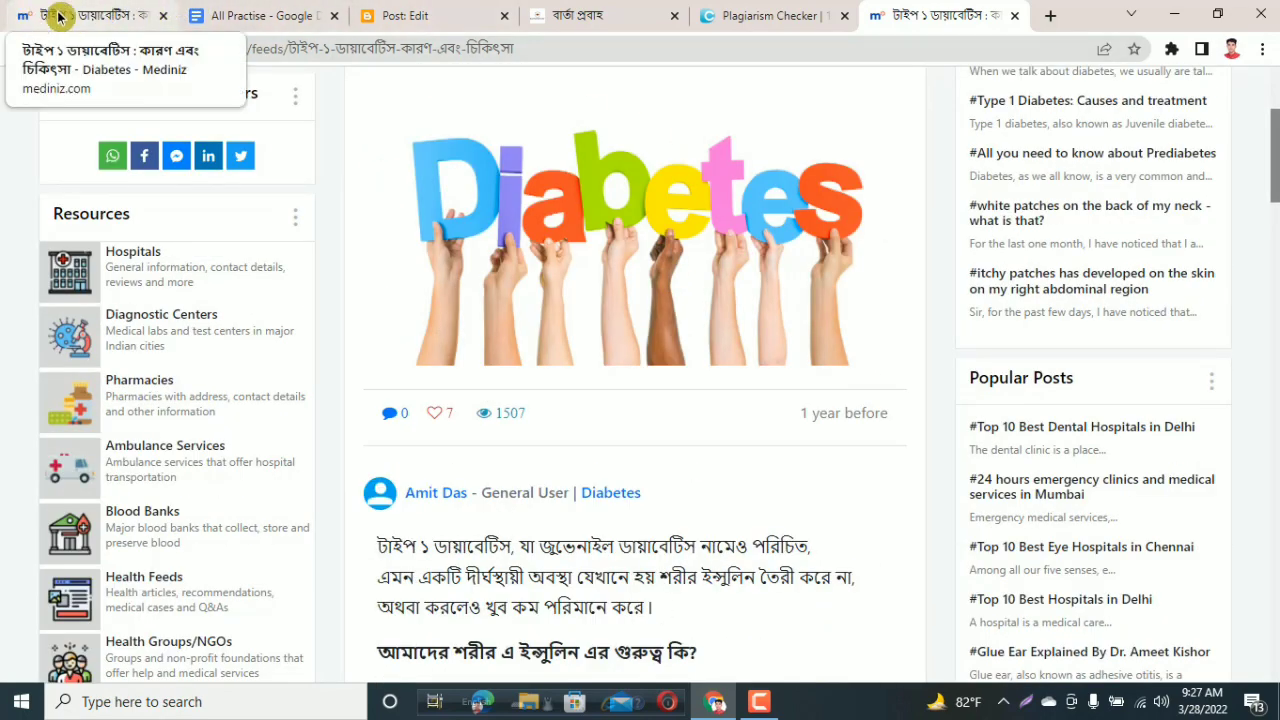
Select all text of the Mediniz article in its original tab, look it over, clear the selection and return to the matched source page.
{"action": "key", "text": "ctrl+a"}
{"action": "scroll", "coordinate": [538, 314], "scroll_direction": "down", "scroll_amount": 10}
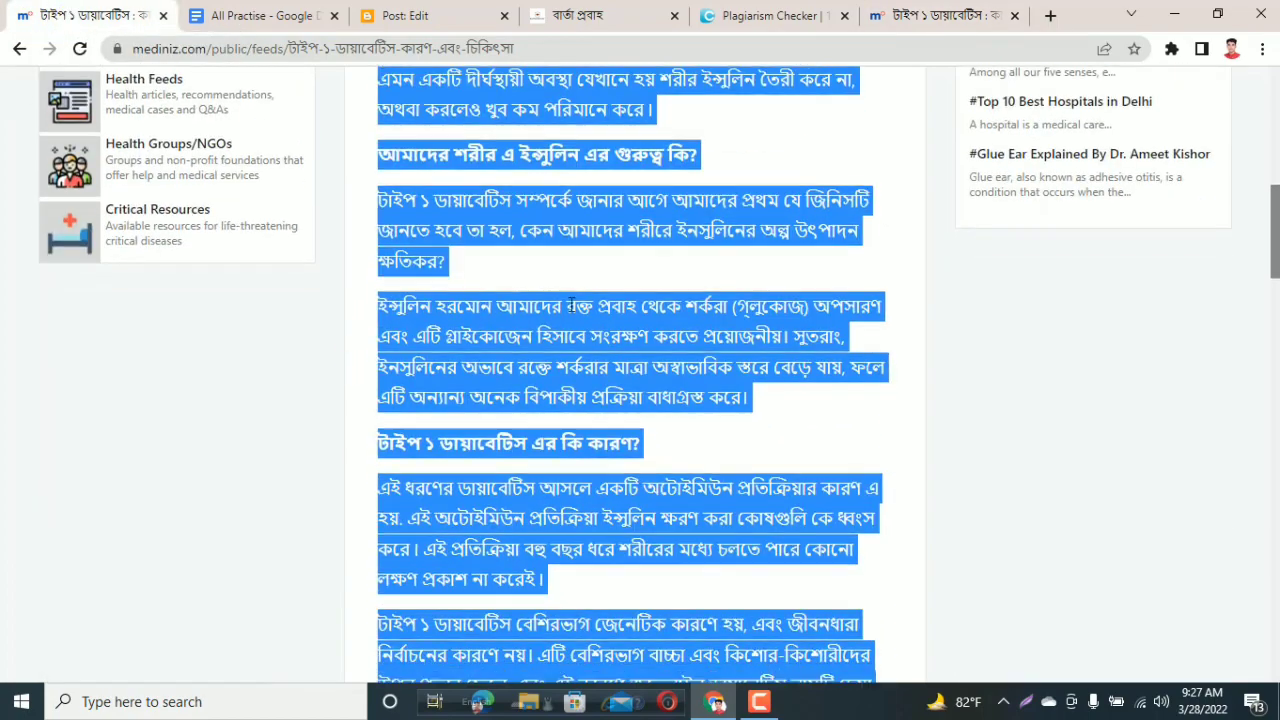
{"action": "left_click", "coordinate": [551, 486]}
{"action": "scroll", "coordinate": [551, 486], "scroll_direction": "up", "scroll_amount": 15}
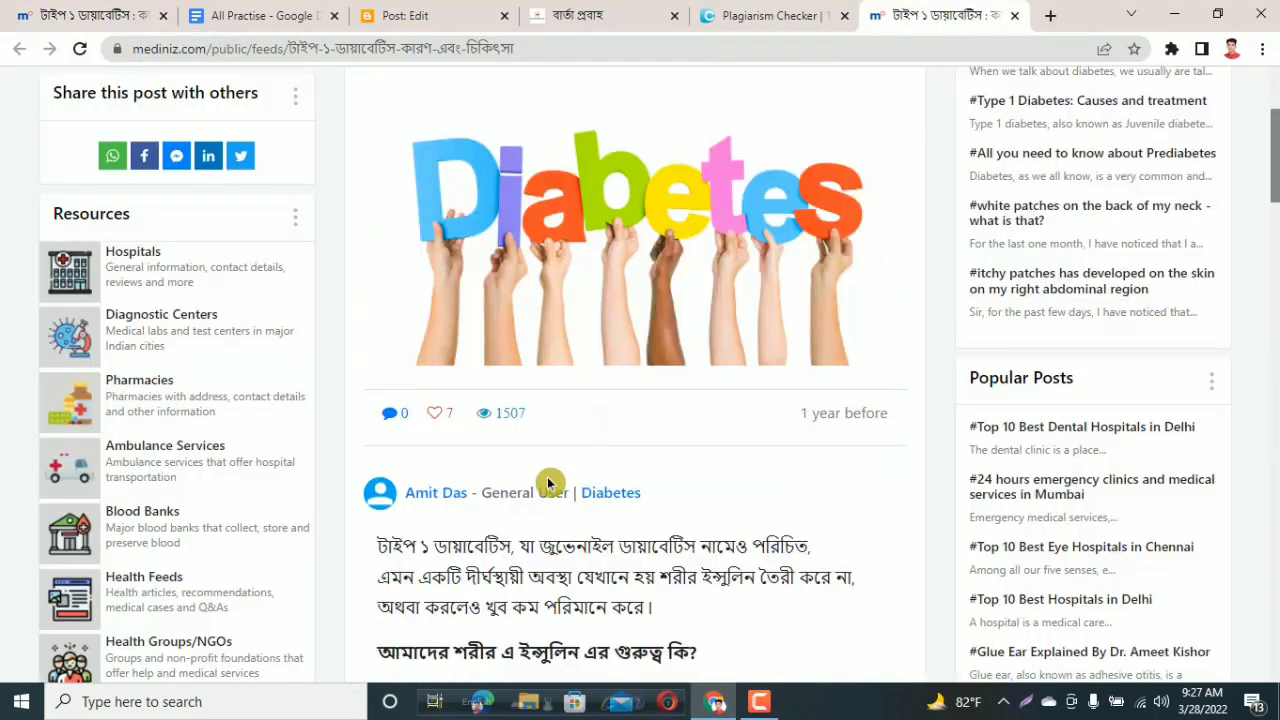
Return to the Plagiarism Checker page and go over the submitted text, the plagiarism and unique percentages and the highlighted passages.
{"action": "left_click", "coordinate": [748, 16]}
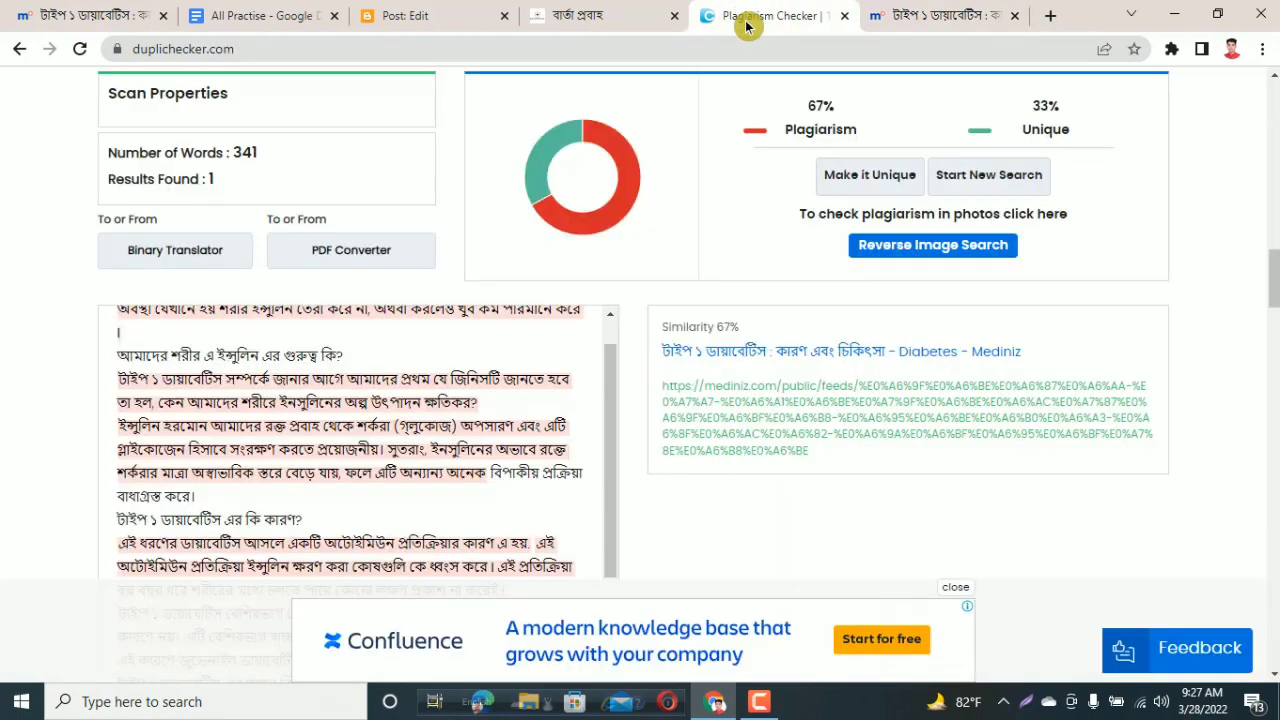
{"action": "scroll", "coordinate": [460, 440], "scroll_direction": "down", "scroll_amount": 5}
{"action": "scroll", "coordinate": [672, 570], "scroll_direction": "up", "scroll_amount": 10}
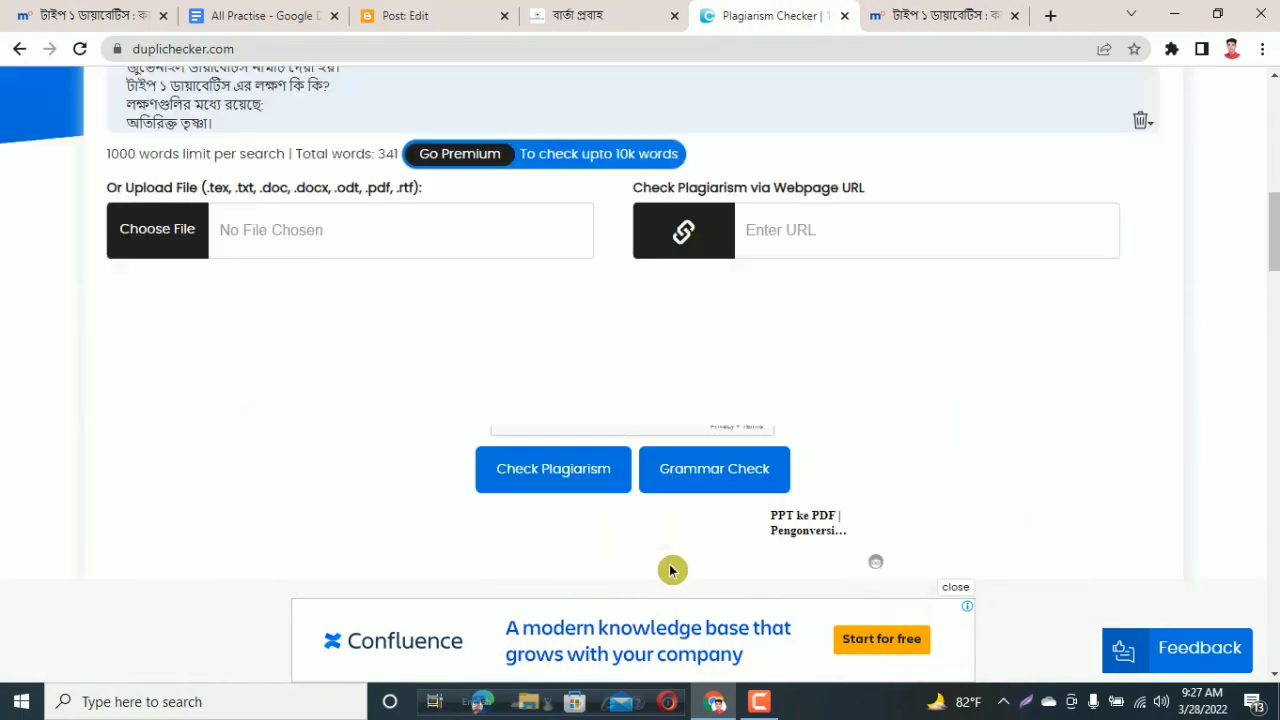
{"action": "scroll", "coordinate": [672, 540], "scroll_direction": "up", "scroll_amount": 5}
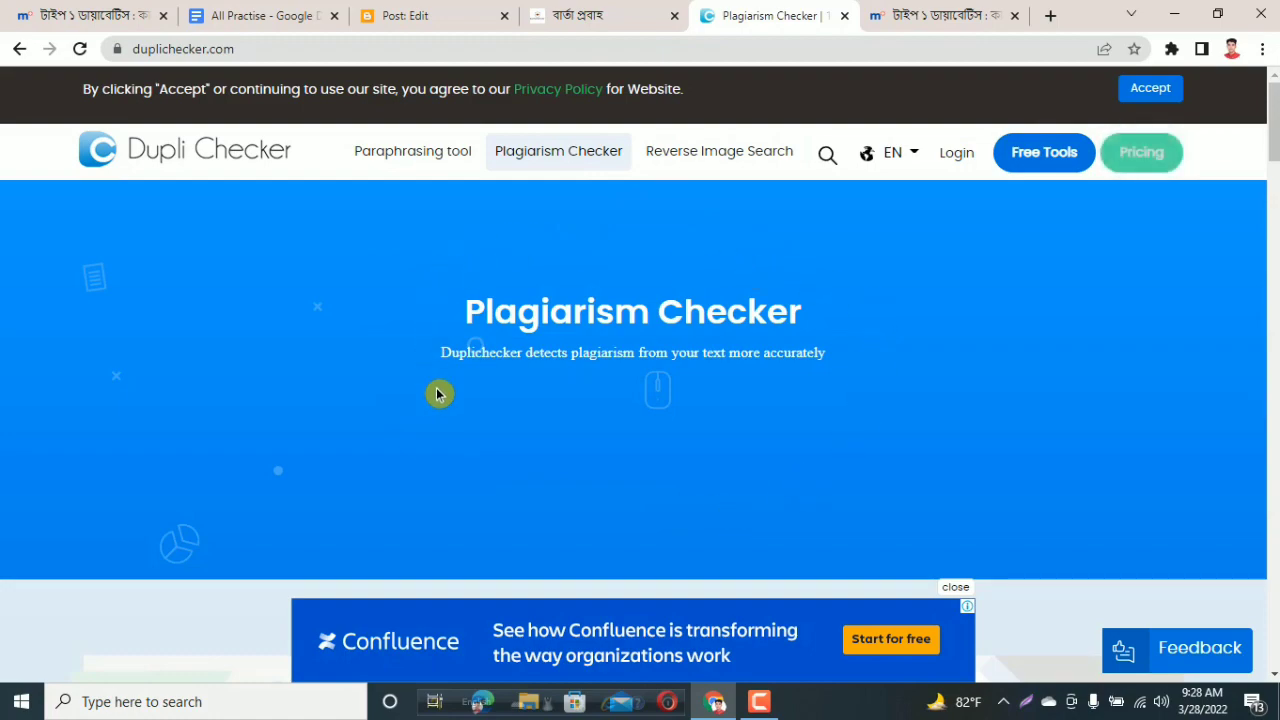
{"action": "scroll", "coordinate": [776, 488], "scroll_direction": "down", "scroll_amount": 3}
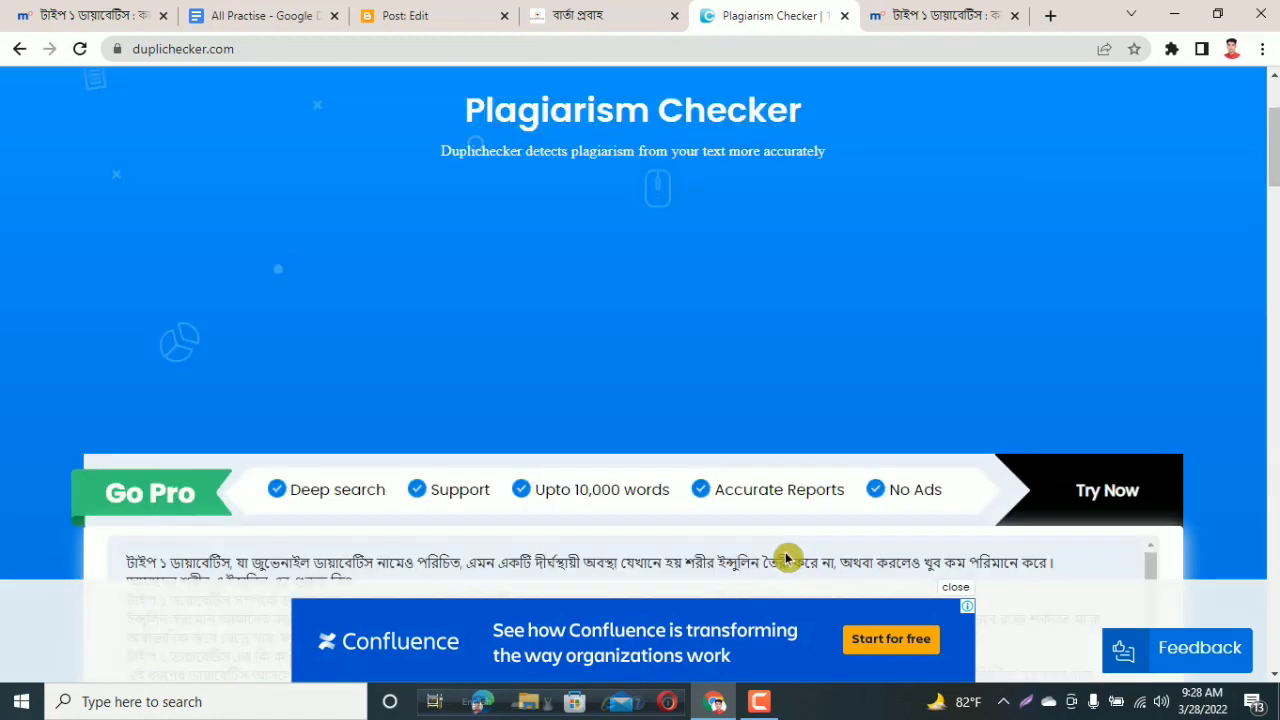
{"action": "scroll", "coordinate": [781, 495], "scroll_direction": "down", "scroll_amount": 10}
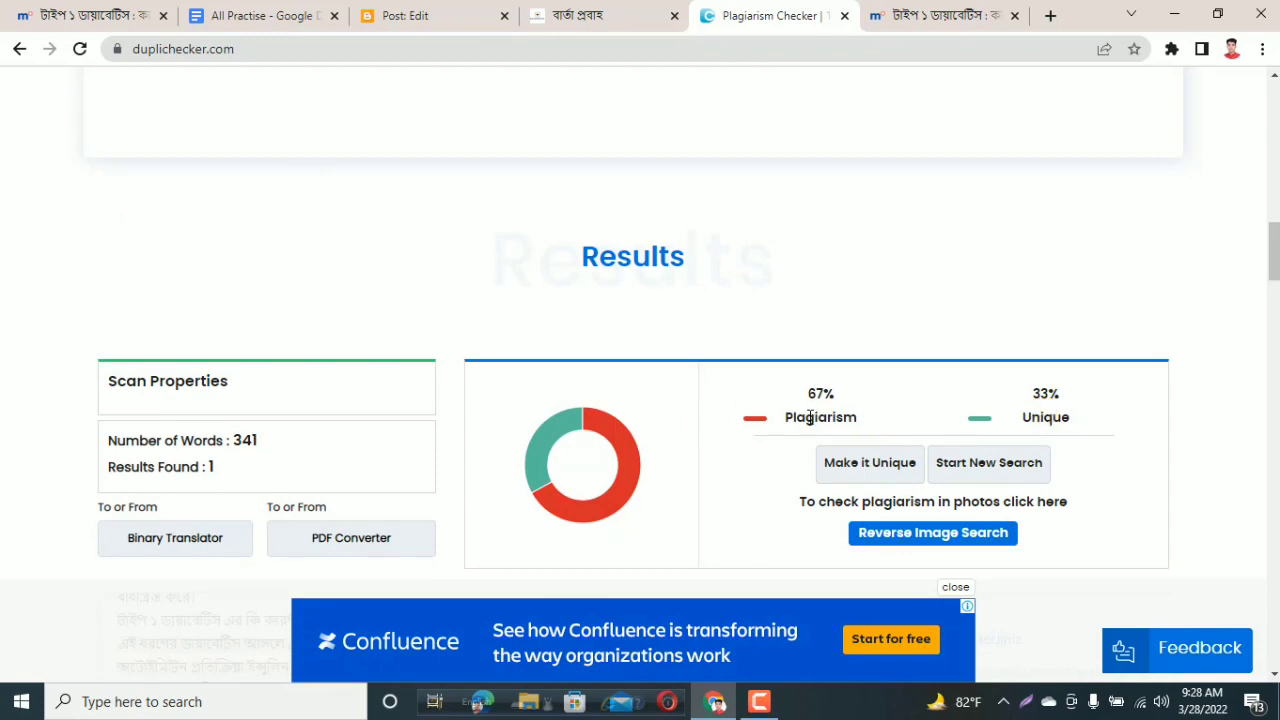
{"action": "scroll", "coordinate": [820, 417], "scroll_direction": "down", "scroll_amount": 3}
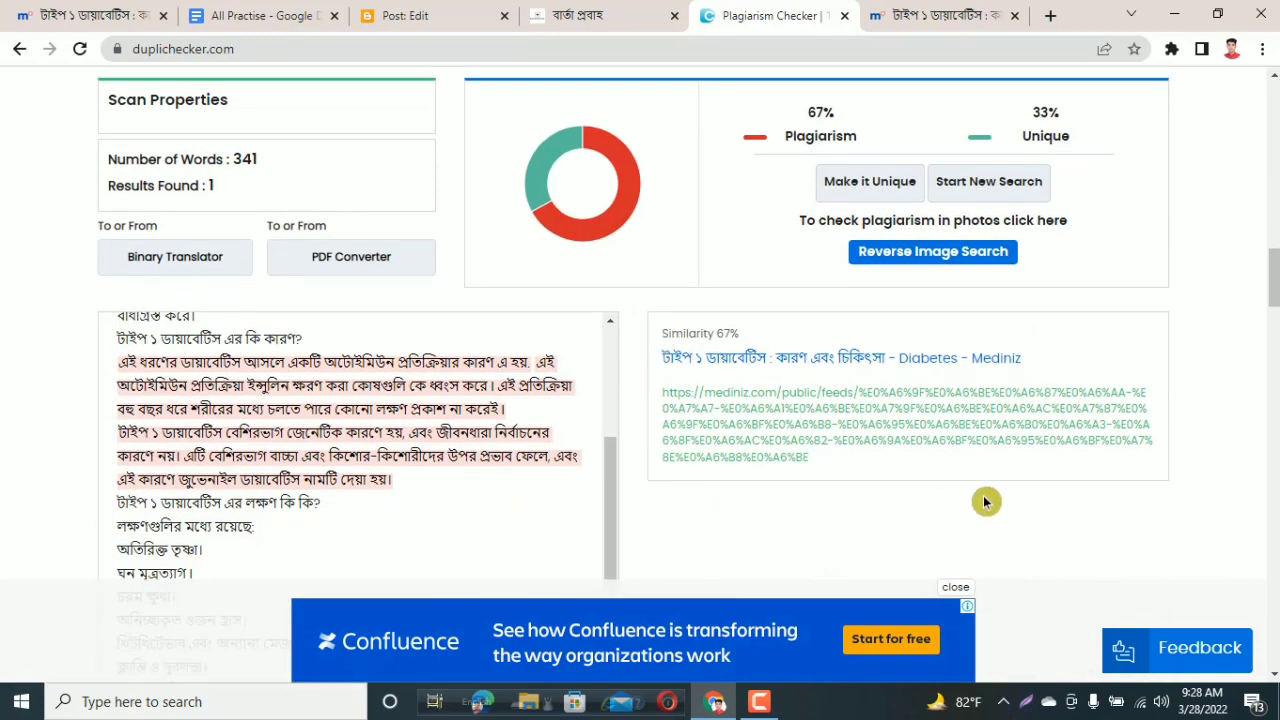